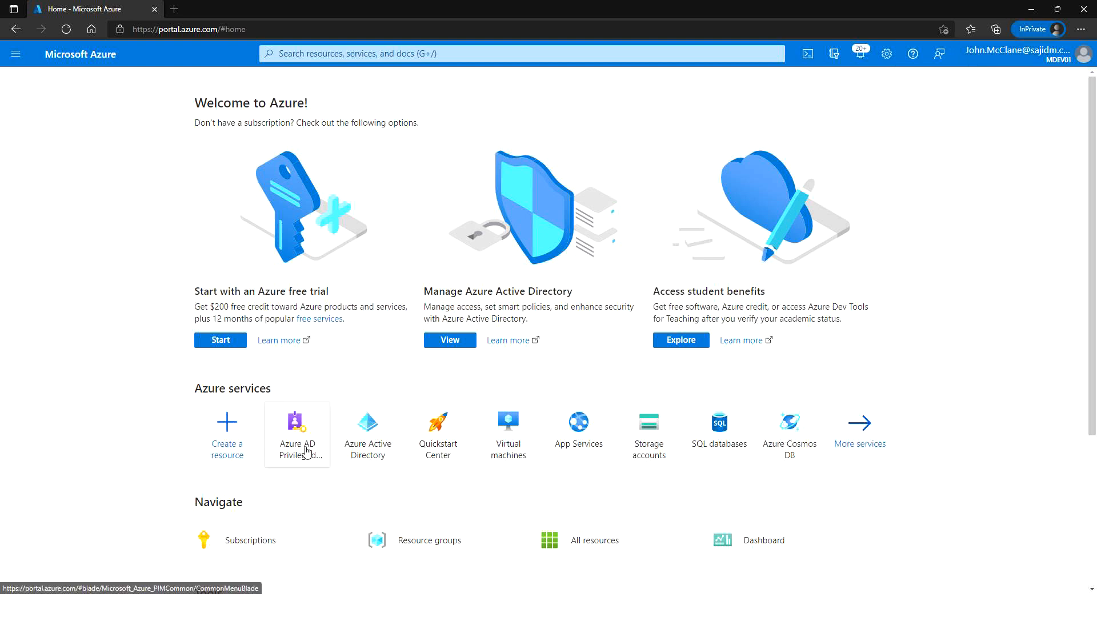
- Bring up the Azure portal home page listing Azure AD Privileged Identity Management among its services
{"action": "mouse_move", "coordinate": [300, 430]}
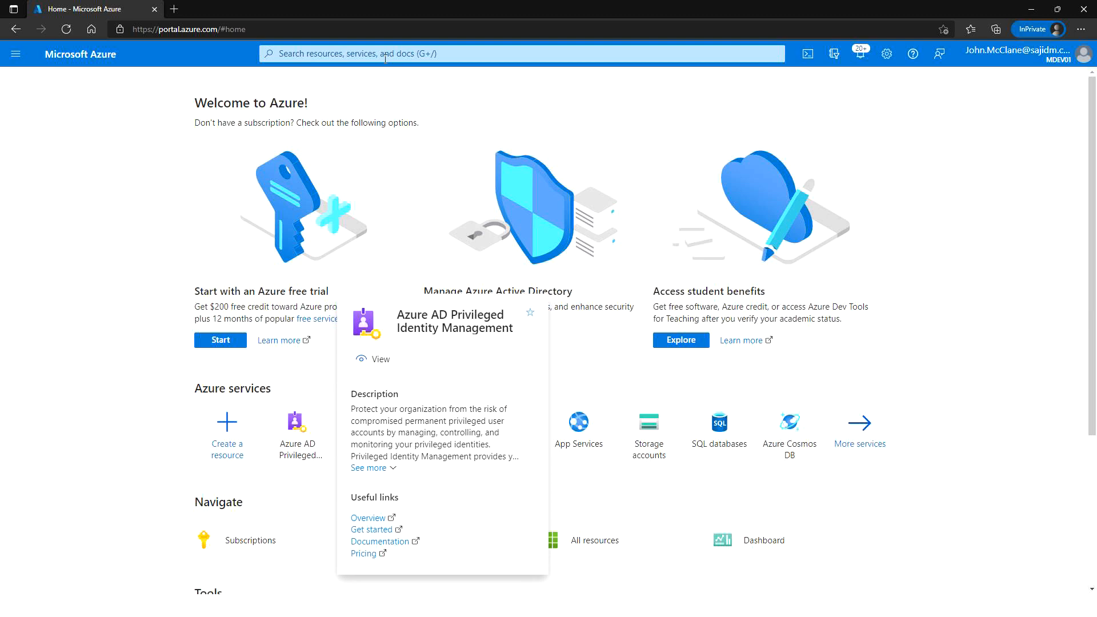
- Search services for 'pim', open Privileged Identity Management, and view My roles for Azure AD roles
{"action": "left_click", "coordinate": [303, 54]}
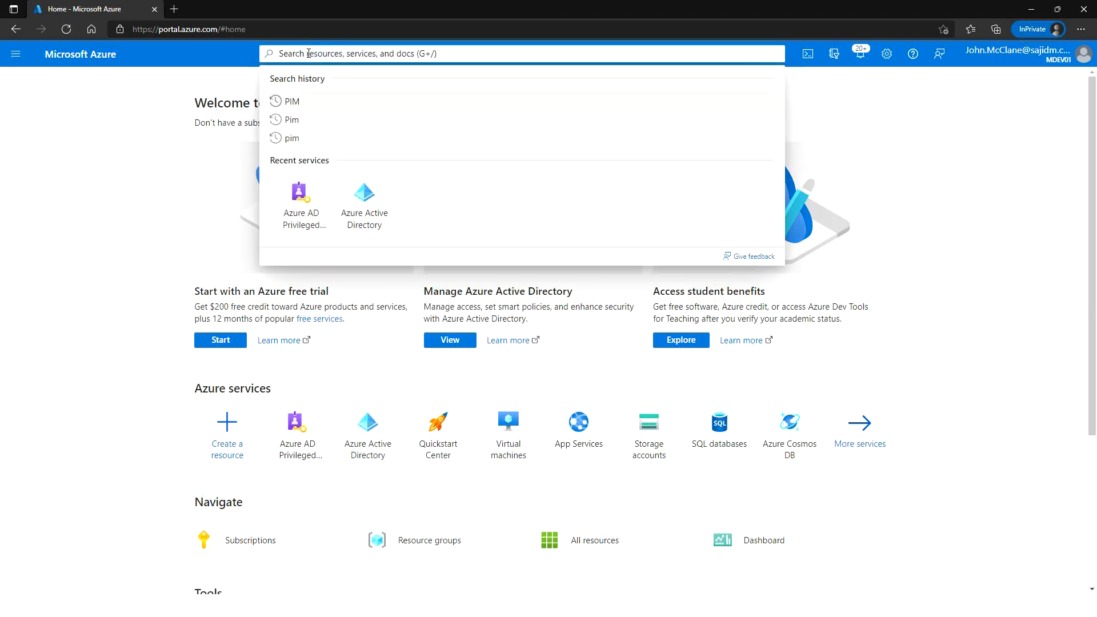
{"action": "type", "text": "pim"}
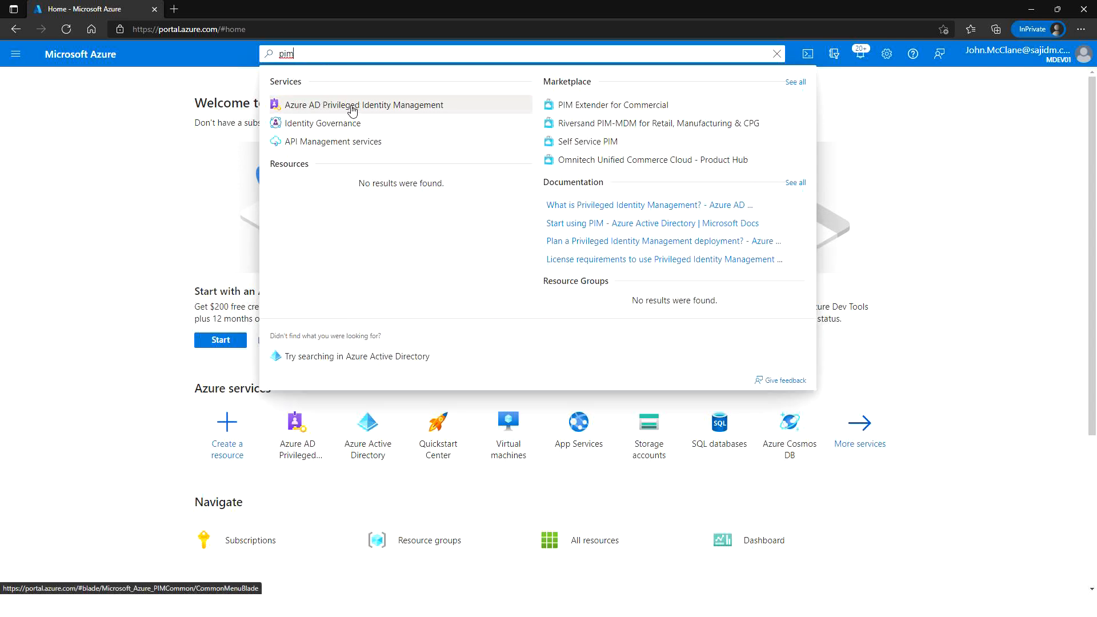
{"action": "left_click", "coordinate": [352, 110]}
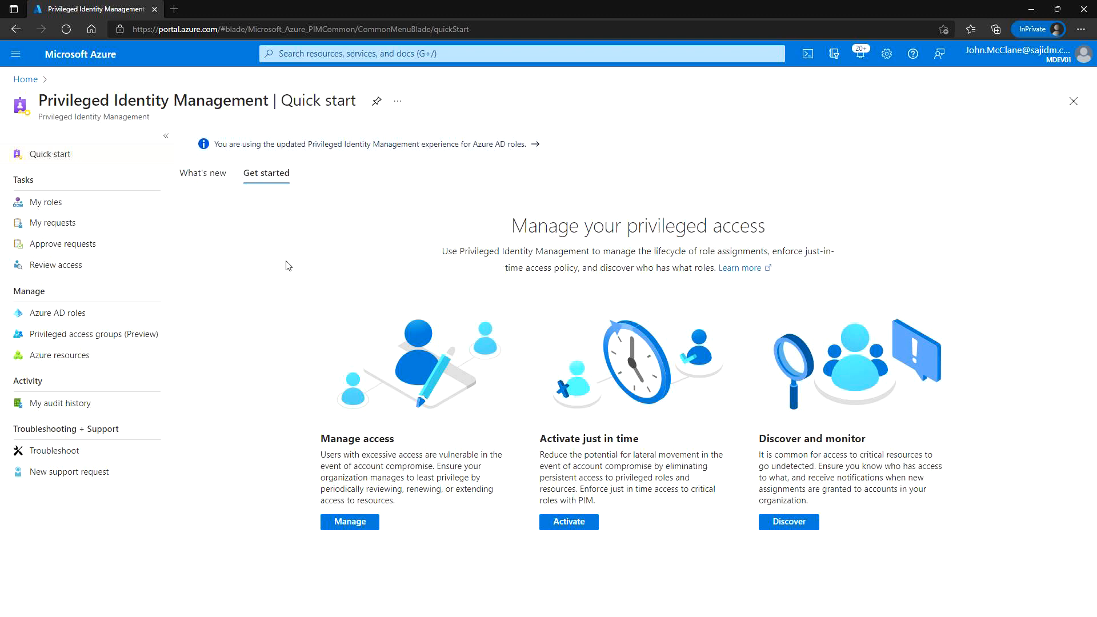
{"action": "left_click", "coordinate": [40, 205]}
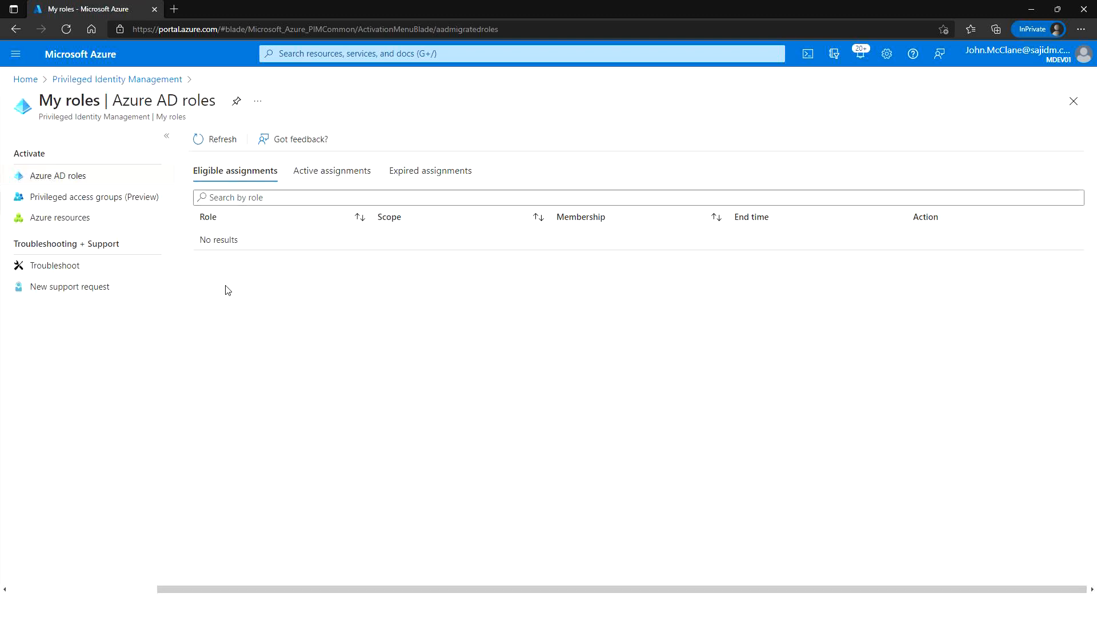
{"action": "left_click", "coordinate": [319, 171]}
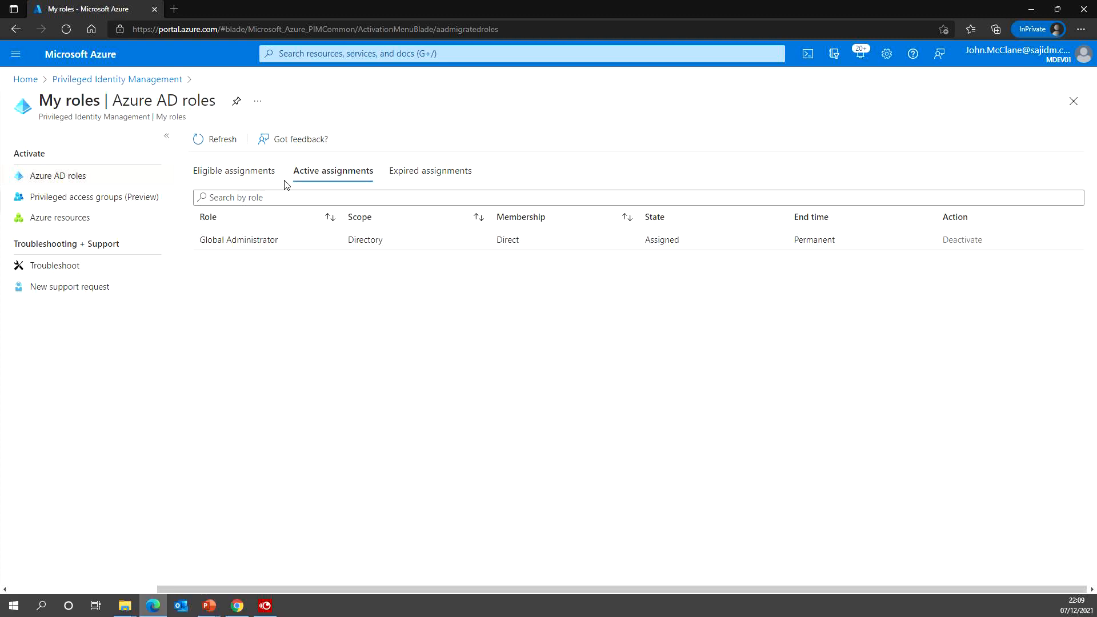
{"action": "left_click", "coordinate": [149, 80]}
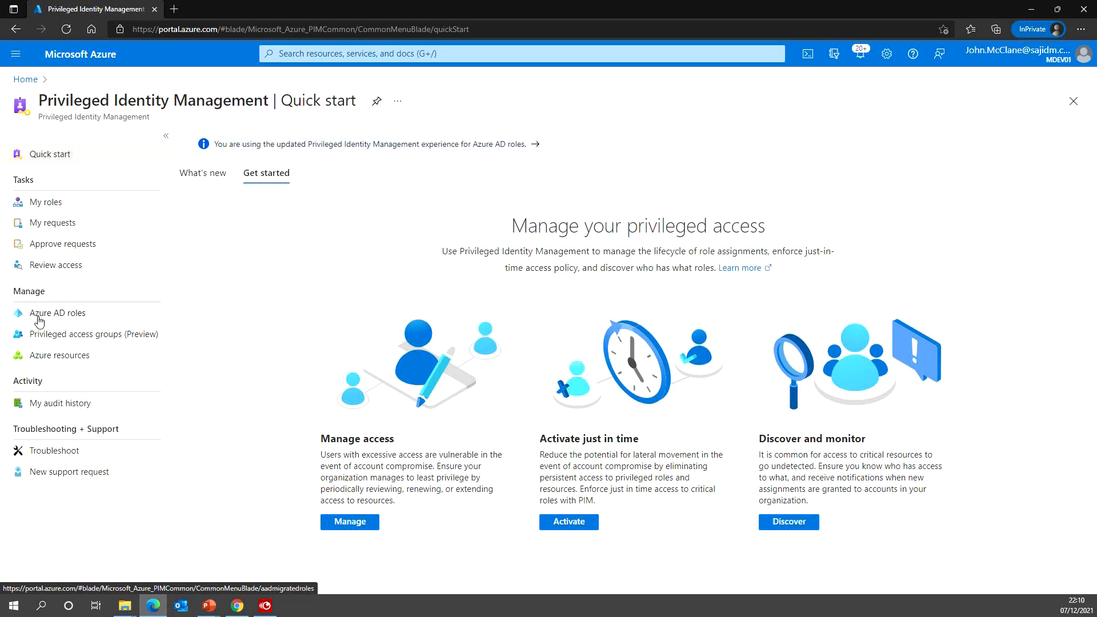
- Open PIM's Azure AD roles and view your own role activity history in My audit
{"action": "left_click", "coordinate": [69, 319]}
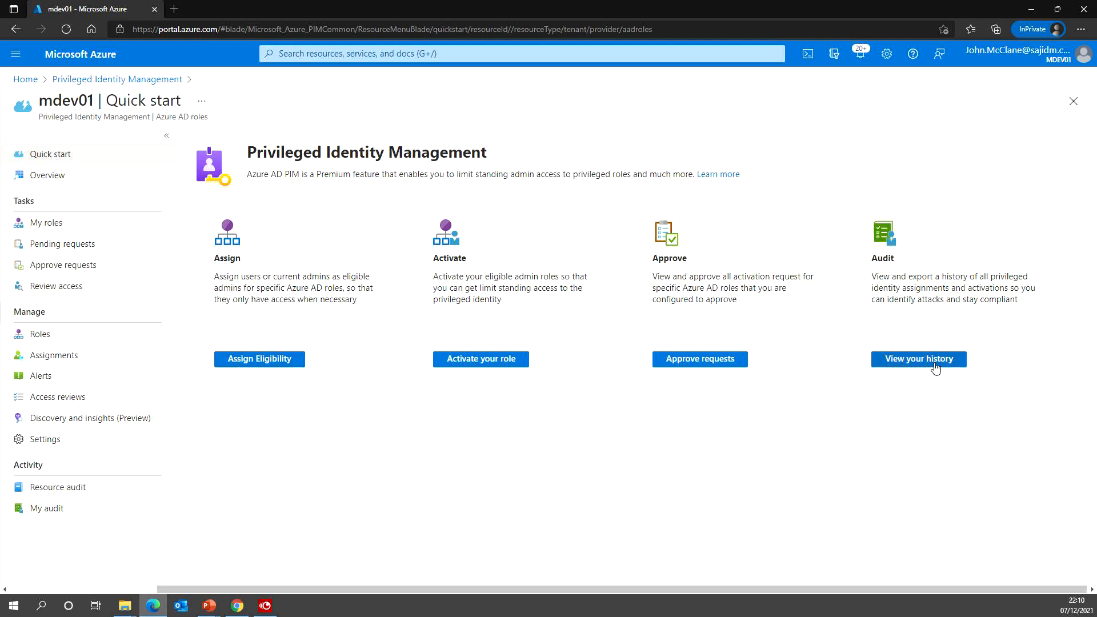
{"action": "left_click", "coordinate": [910, 366]}
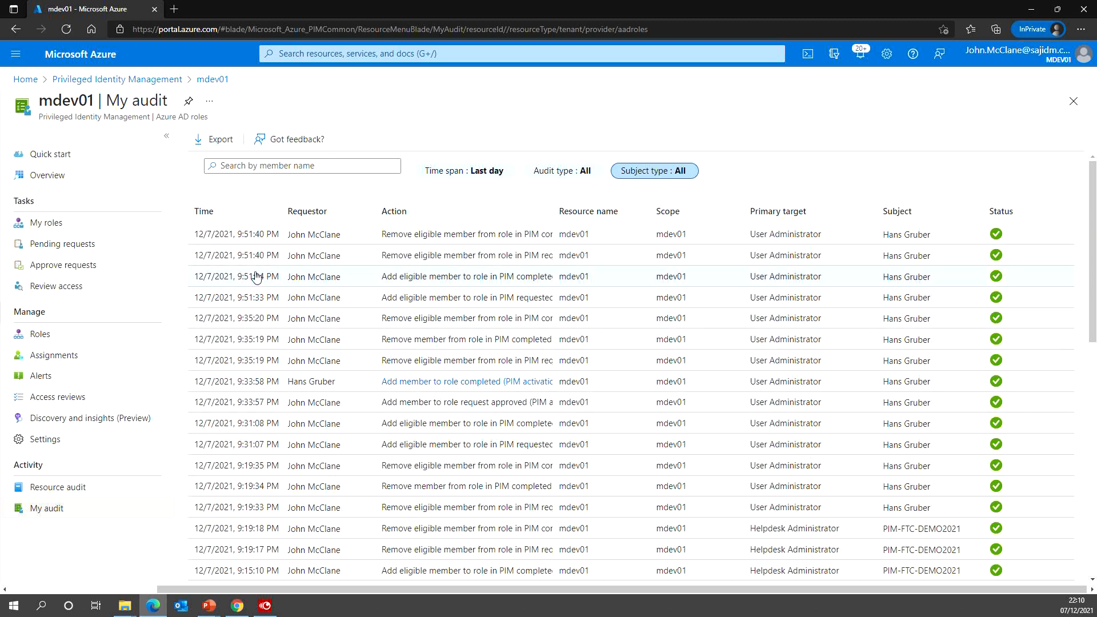
- Export the audit log as Resourceaudit.csv, then review the medium-risk multi-factor authentication alert
{"action": "left_click", "coordinate": [218, 143]}
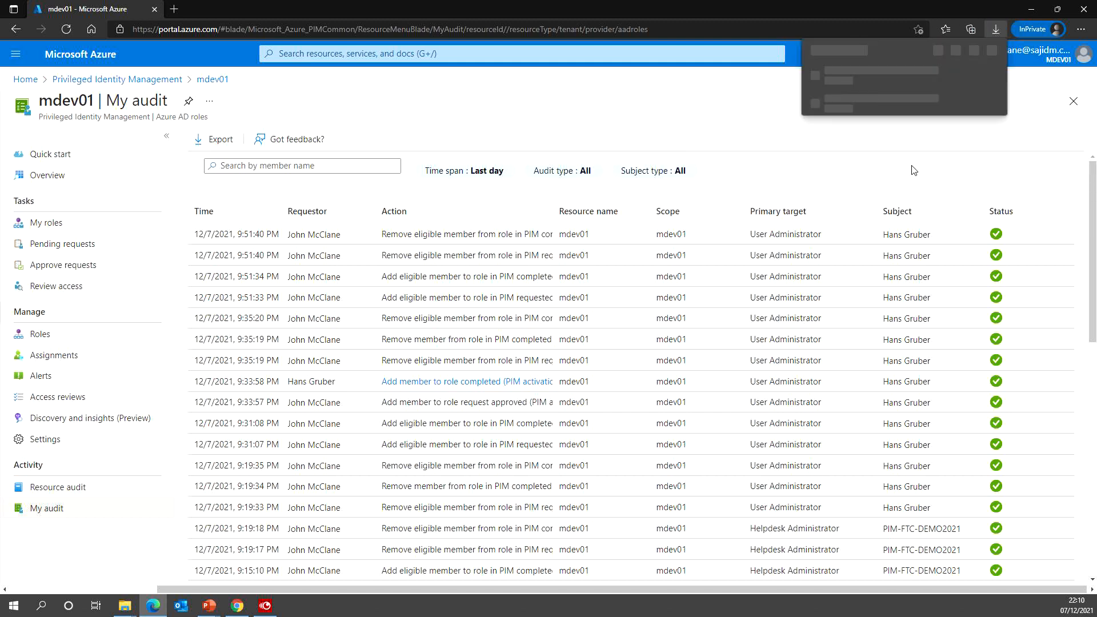
{"action": "left_click", "coordinate": [846, 88]}
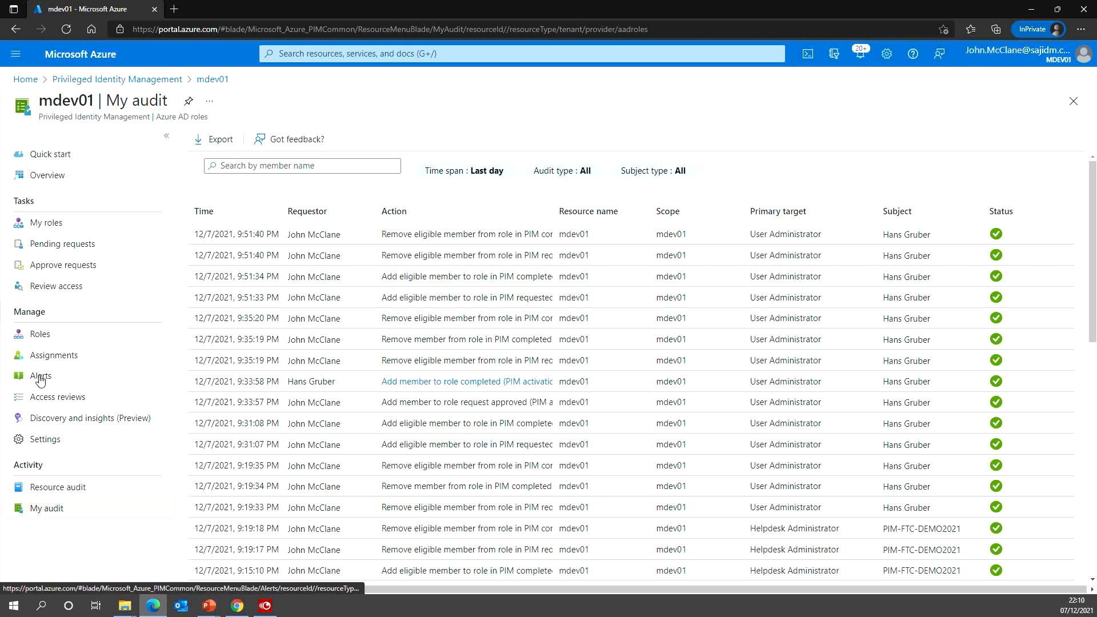
{"action": "left_click", "coordinate": [40, 379]}
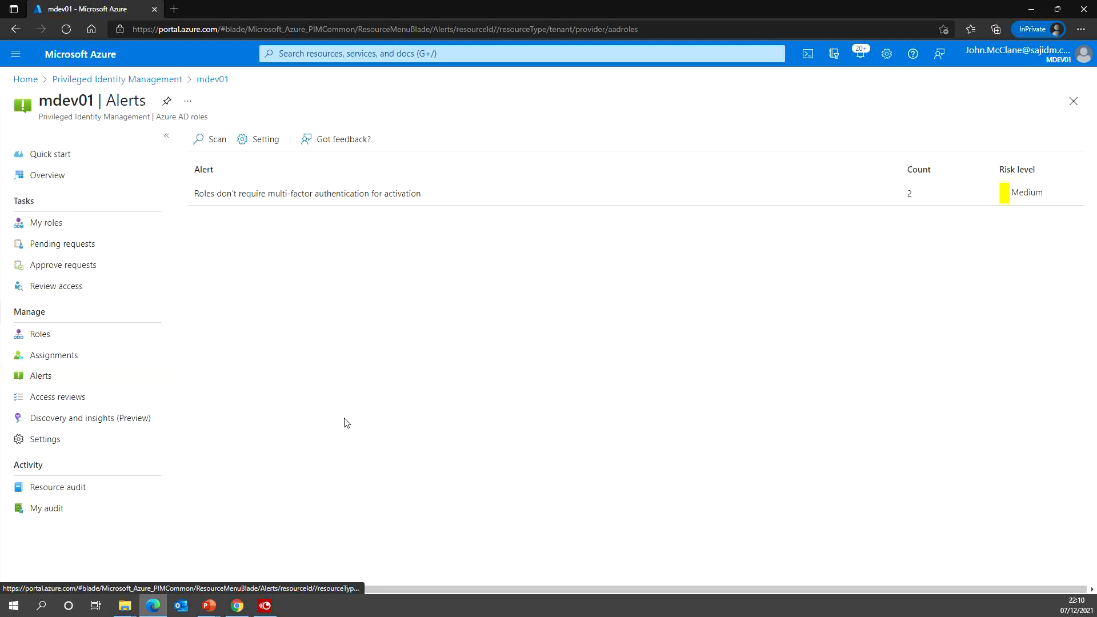
{"action": "left_click", "coordinate": [320, 195]}
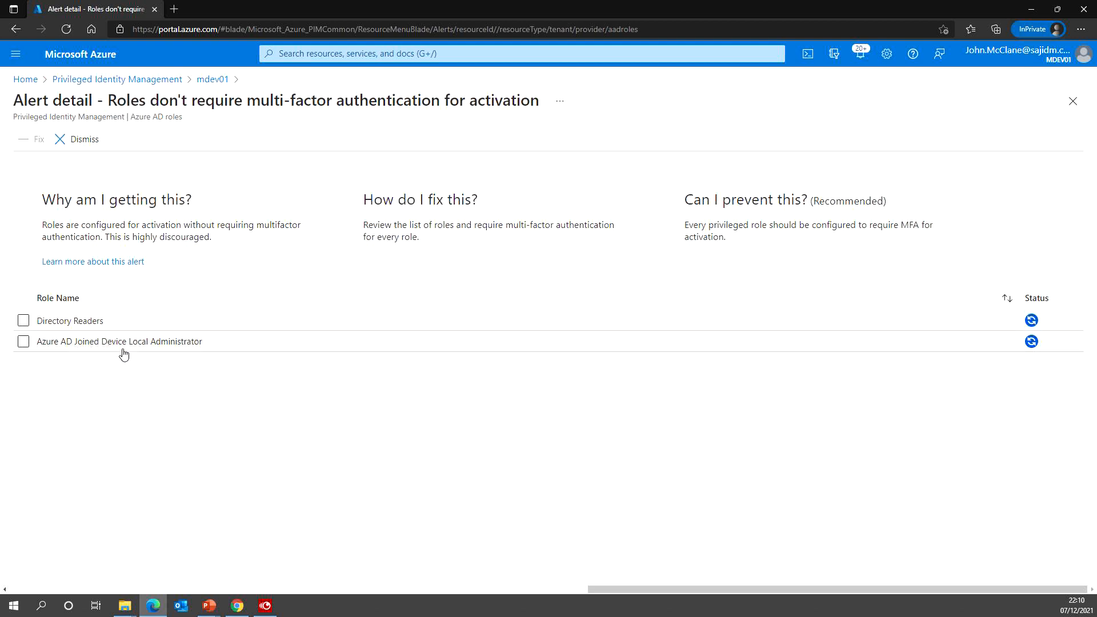
{"action": "left_click", "coordinate": [213, 79]}
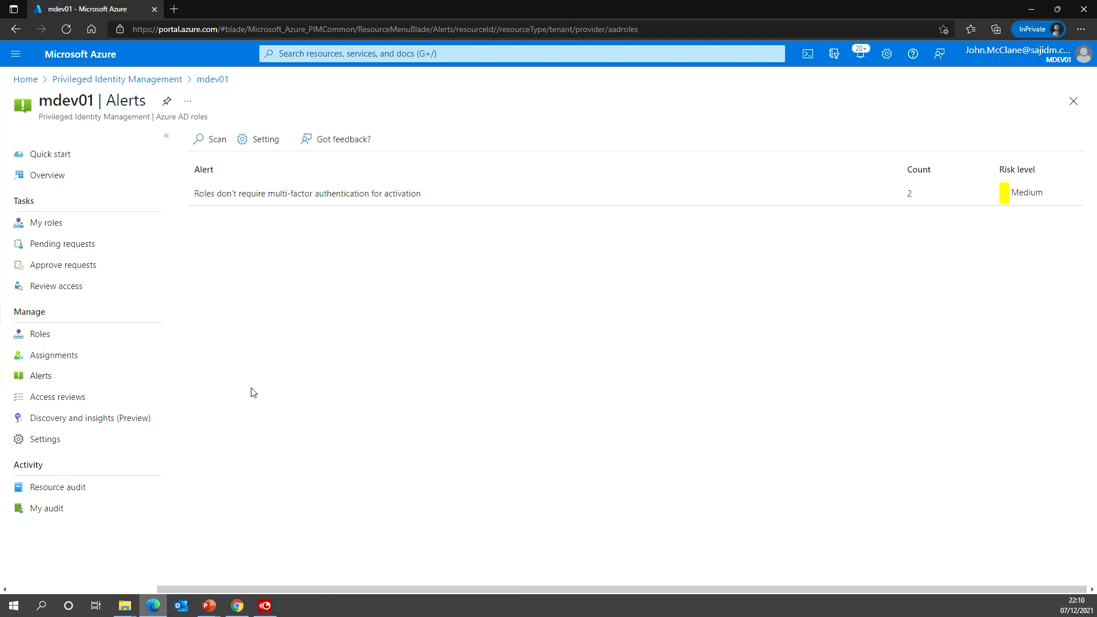
- Check Access reviews, then list mdev01's eligible Device Local Administrator and Global Administrator assignments
{"action": "left_click", "coordinate": [58, 399]}
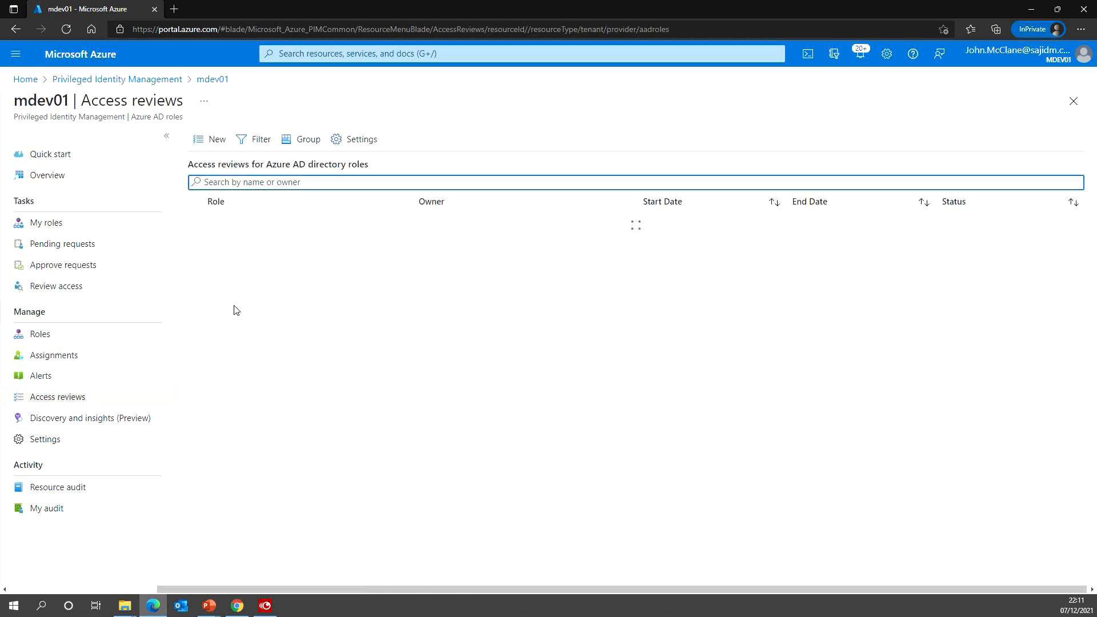
{"action": "left_click", "coordinate": [48, 359]}
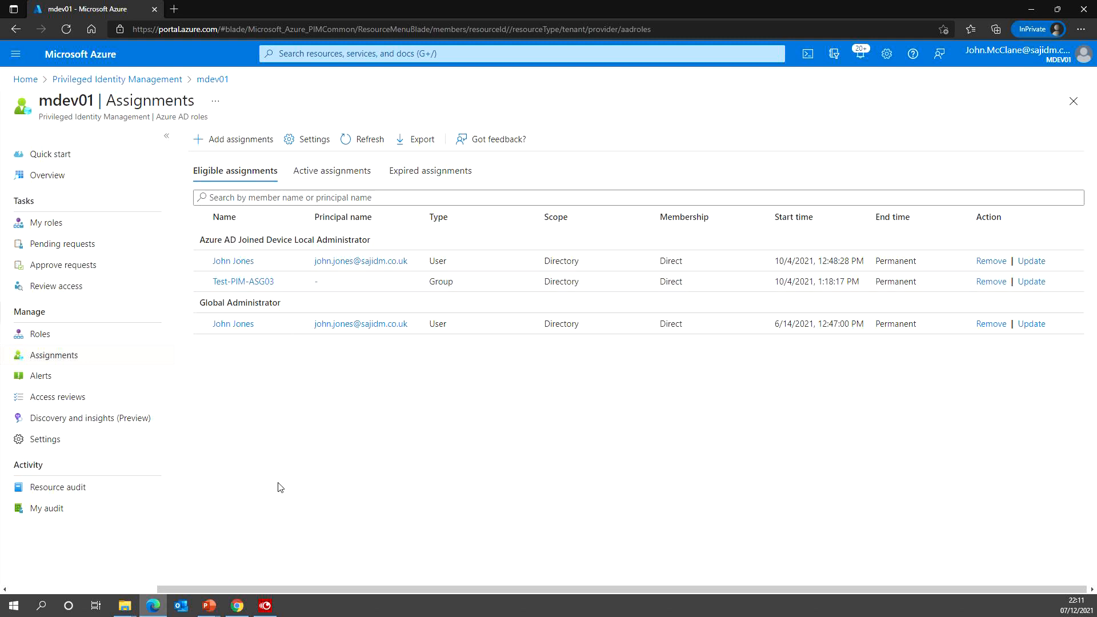
- Show the per-role Settings list with User Administrator and Global Administrator modified, ready to search
{"action": "left_click", "coordinate": [52, 440]}
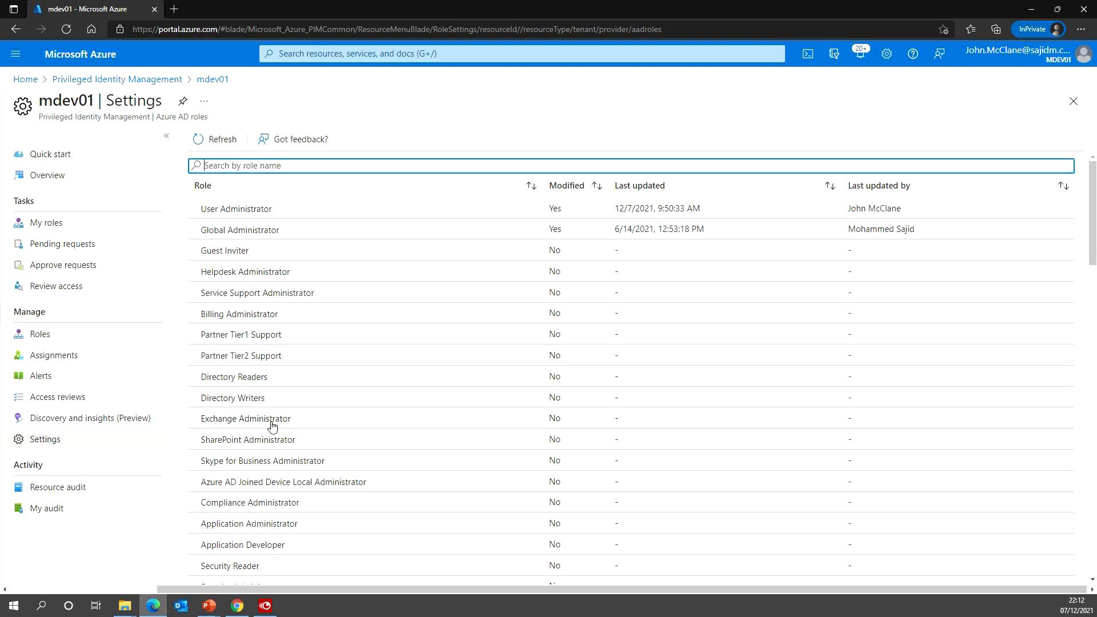
{"action": "left_click", "coordinate": [240, 168]}
- Filter role settings by 'dyn' and 'intun', clear the filter, and bring up the Roles list
{"action": "type", "text": "dyn"}
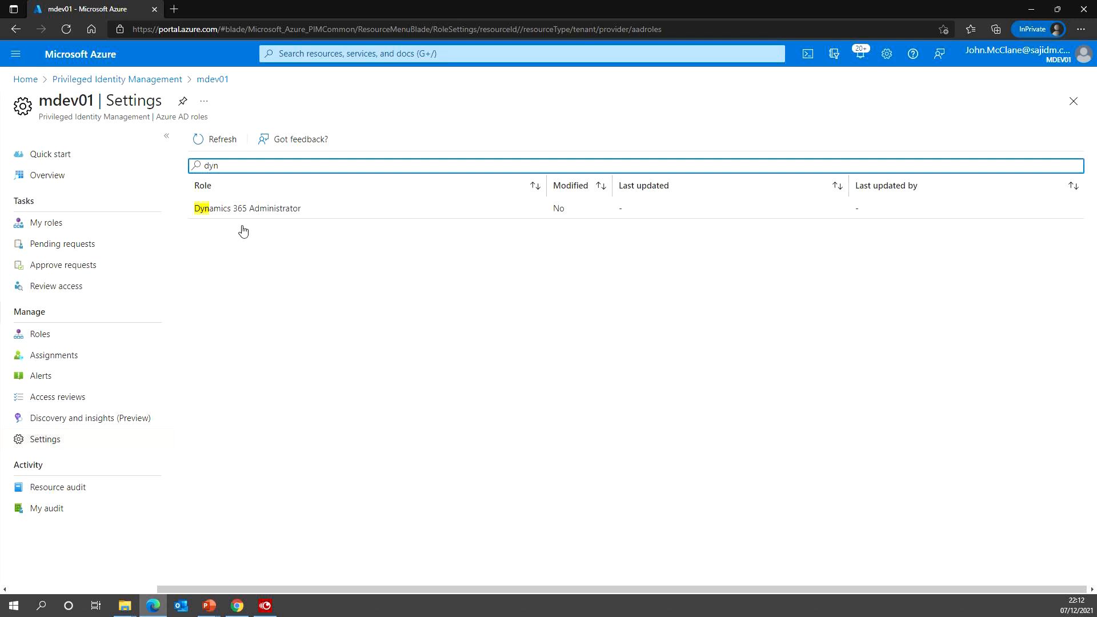
{"action": "key", "text": "BackSpace"}
{"action": "key", "text": "BackSpace"}
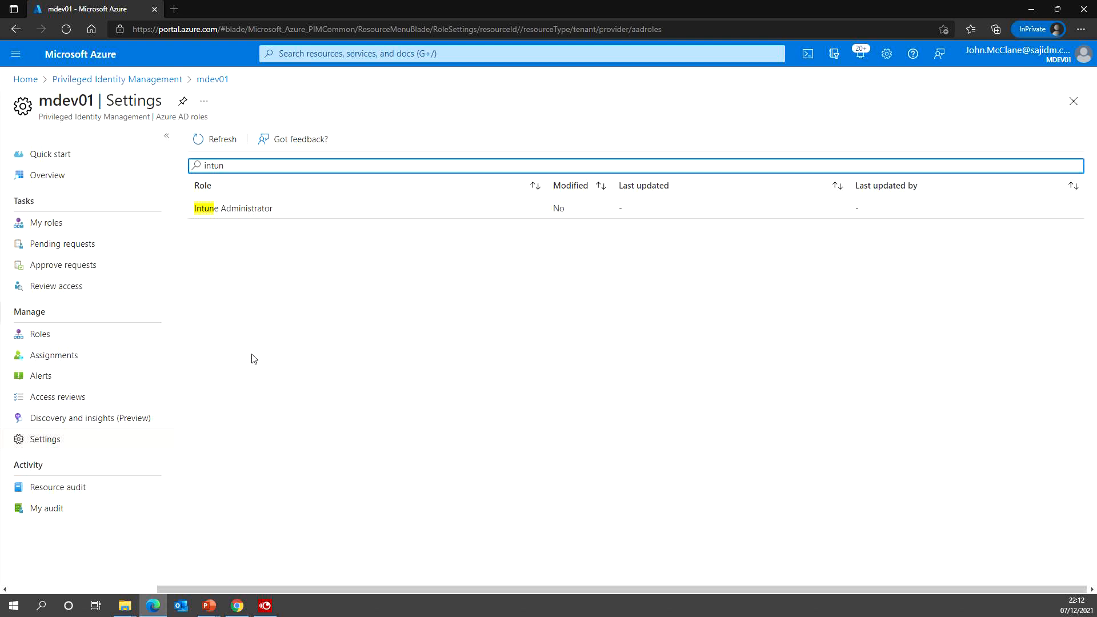
{"action": "left_click_drag", "start_coordinate": [227, 165], "coordinate": [179, 170]}
{"action": "key", "text": "BackSpace"}
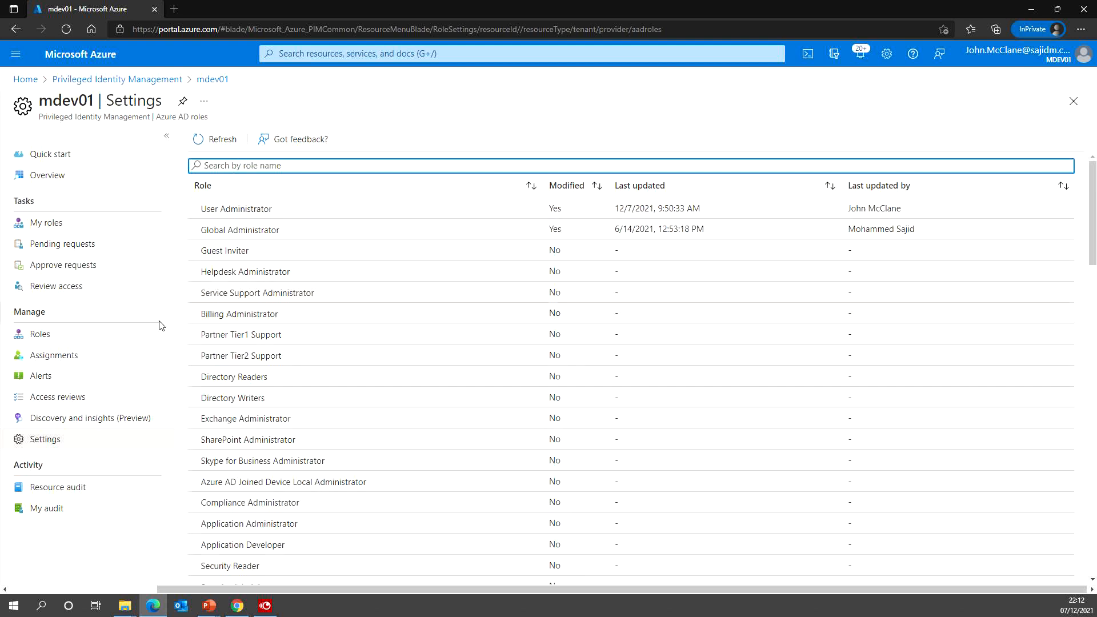
{"action": "left_click", "coordinate": [53, 339]}
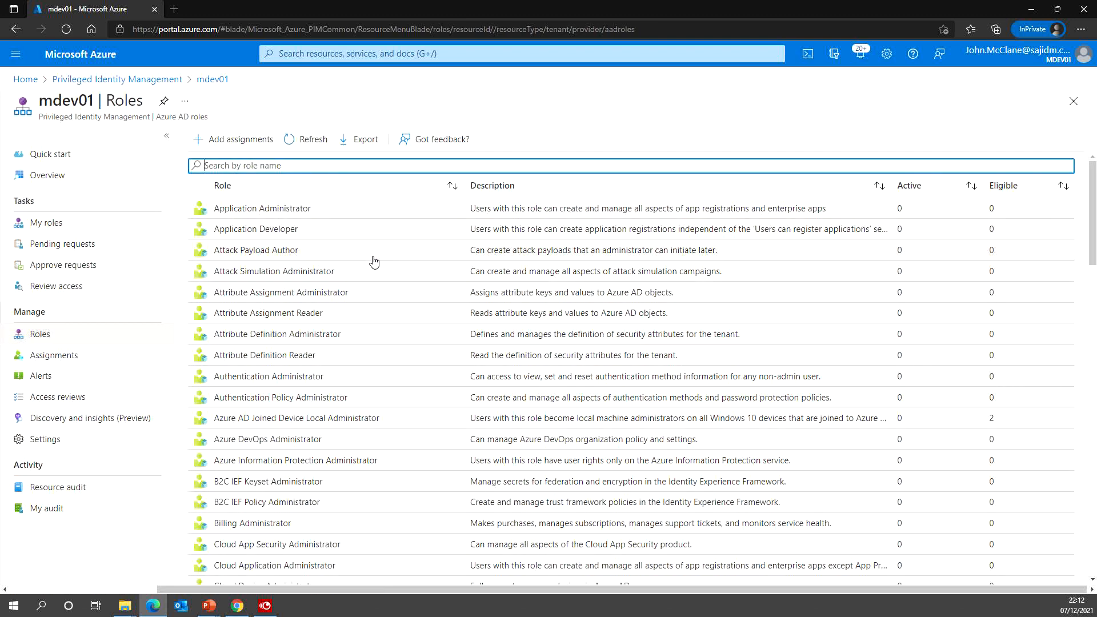
- Find User Administrator, check its active holders and activation approvers, and return to its Assignments
{"action": "type", "text": "user"}
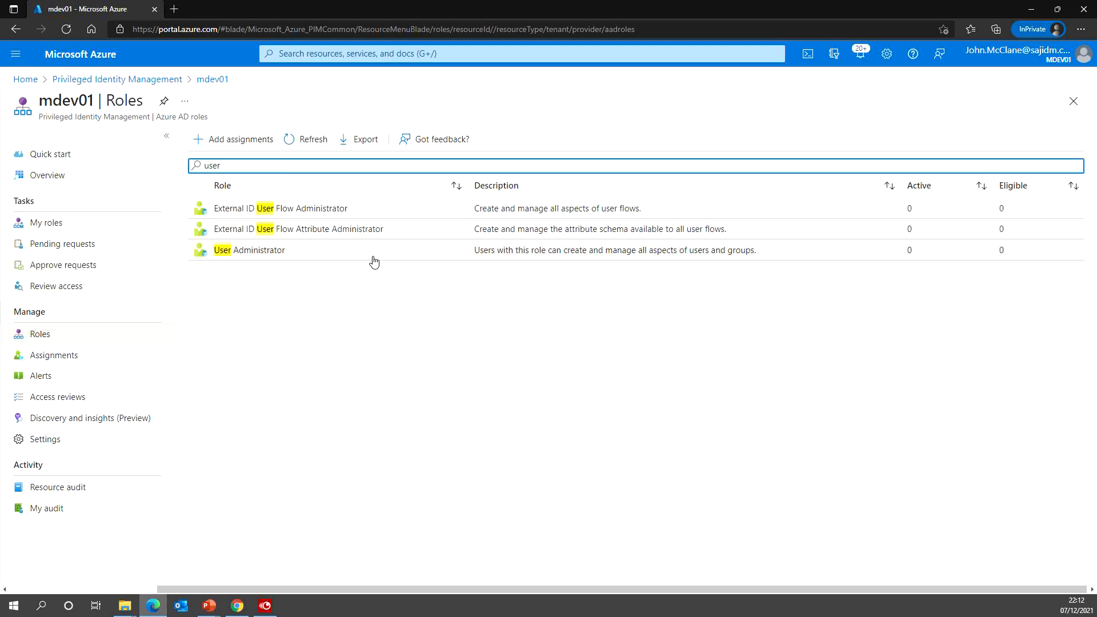
{"action": "left_click", "coordinate": [258, 255]}
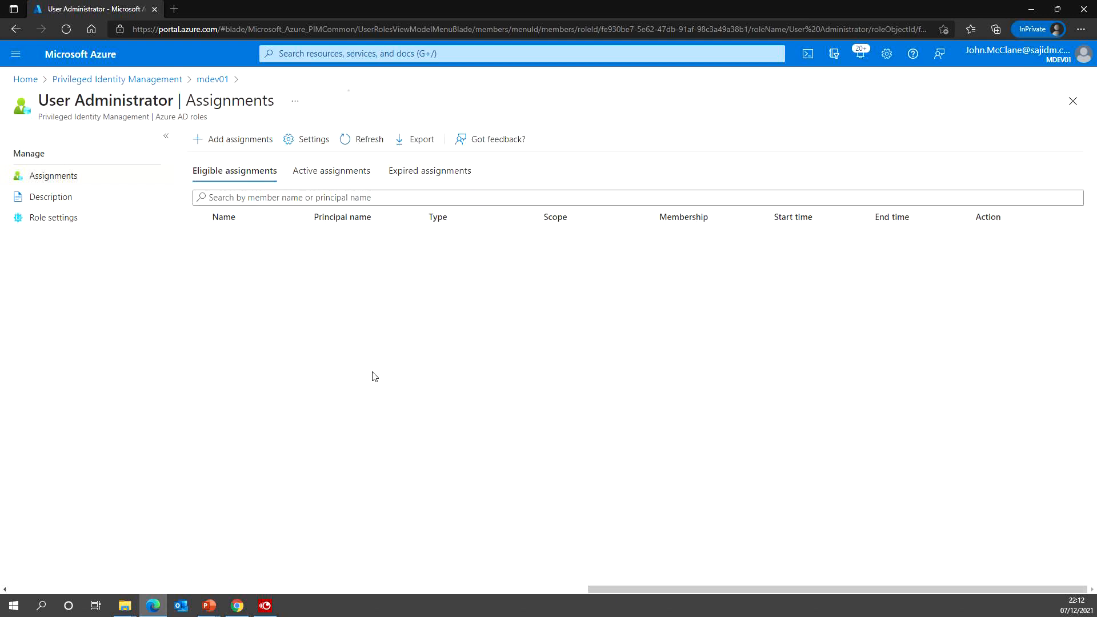
{"action": "left_click", "coordinate": [331, 175]}
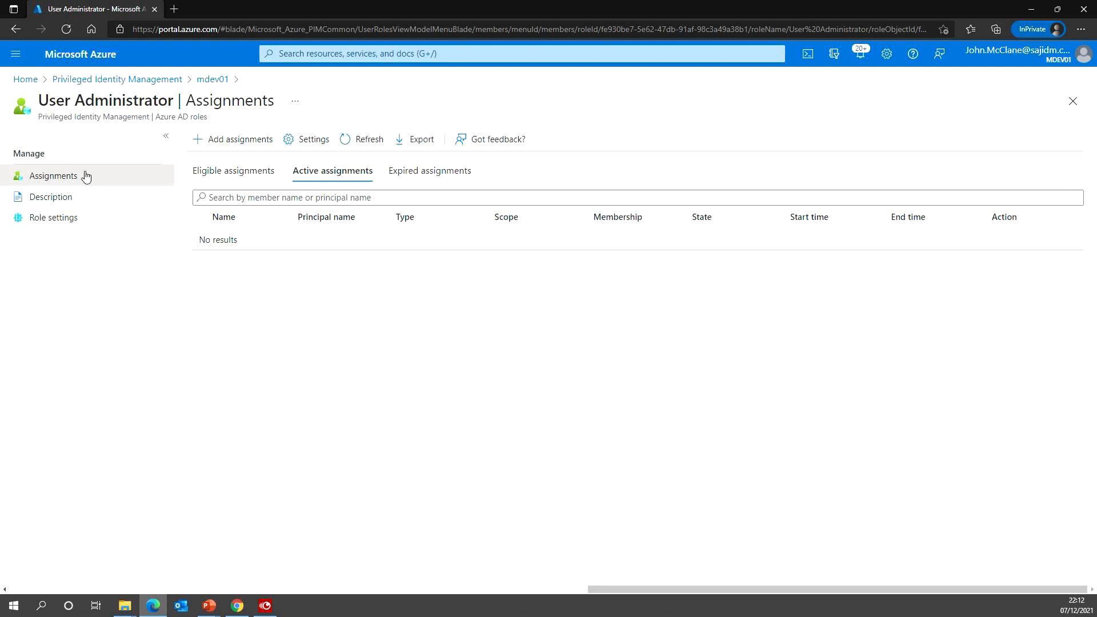
{"action": "left_click", "coordinate": [44, 222]}
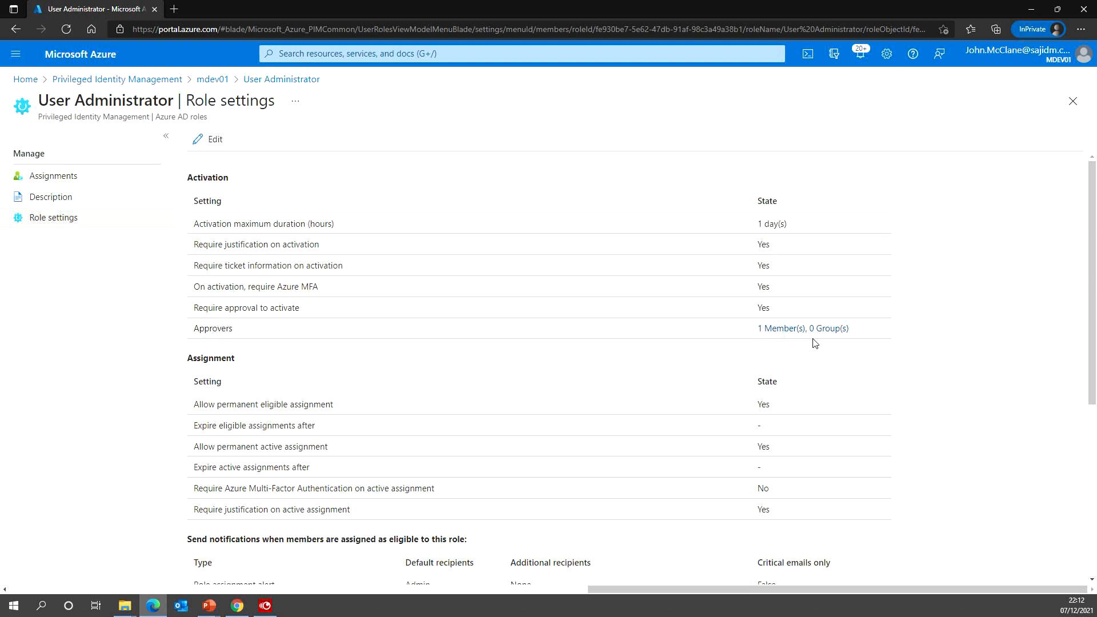
{"action": "left_click", "coordinate": [771, 333]}
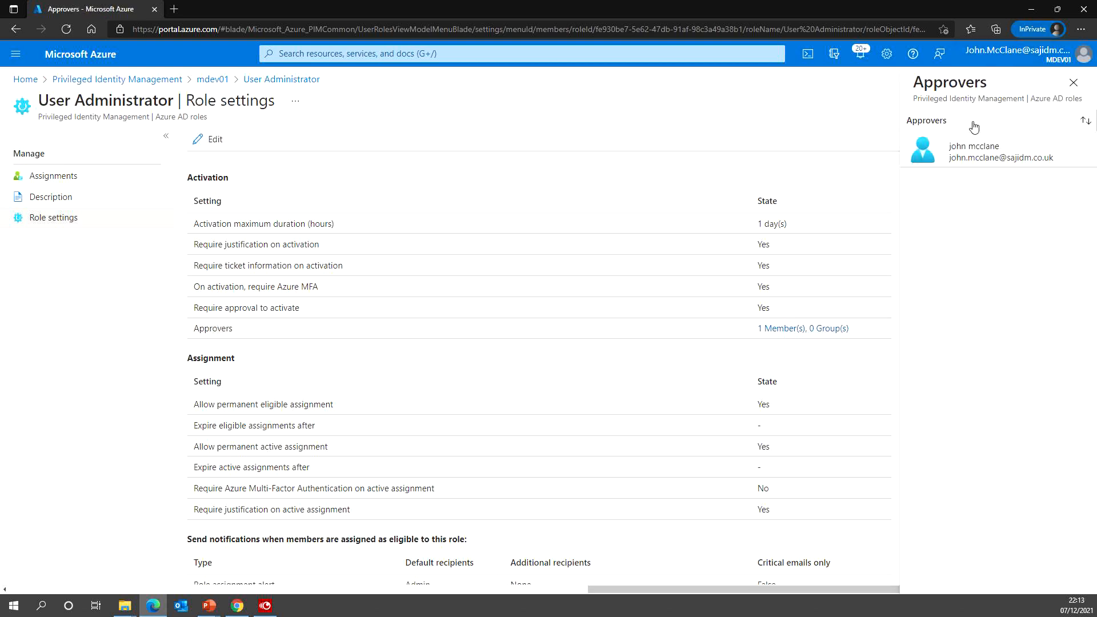
{"action": "left_click", "coordinate": [55, 176]}
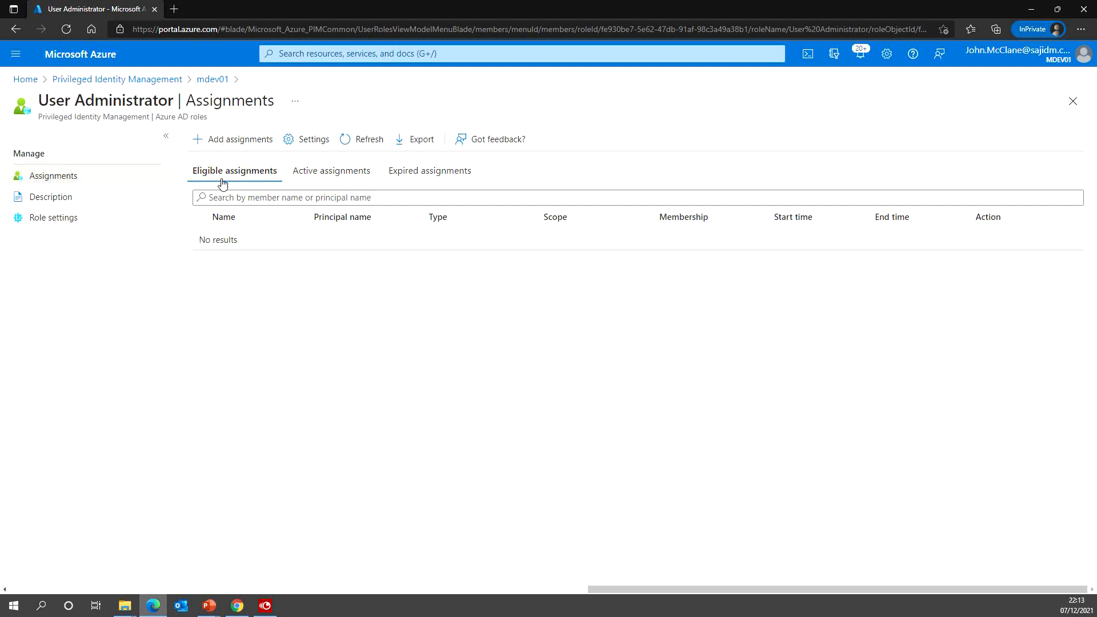
- Add the searched-for user as a permanently Eligible User Administrator at Directory scope
{"action": "left_click", "coordinate": [223, 140]}
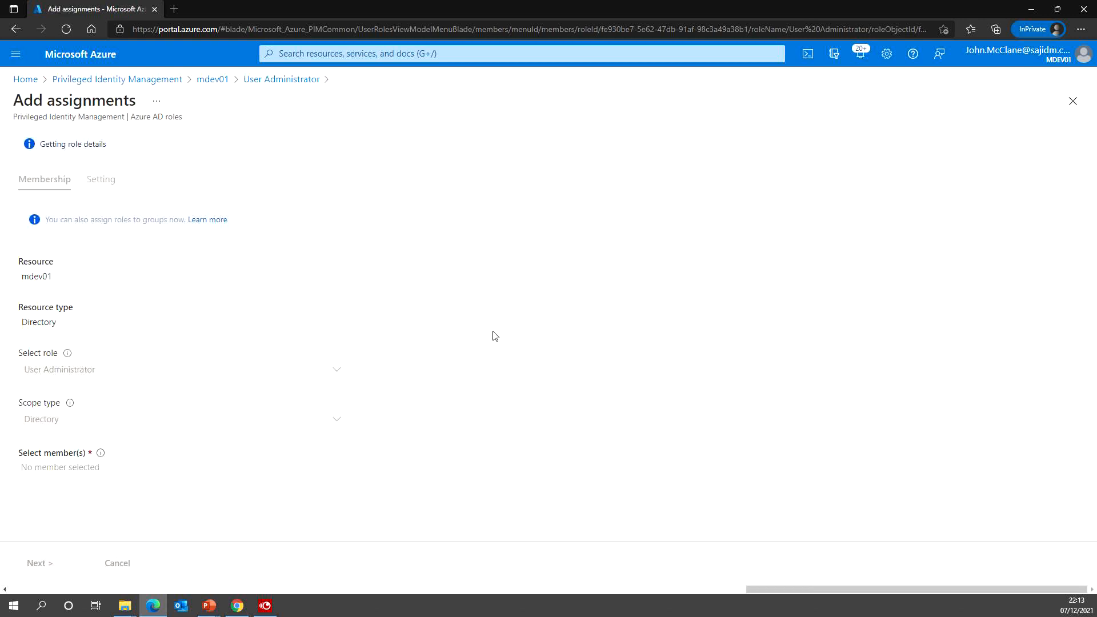
{"action": "left_click", "coordinate": [78, 434]}
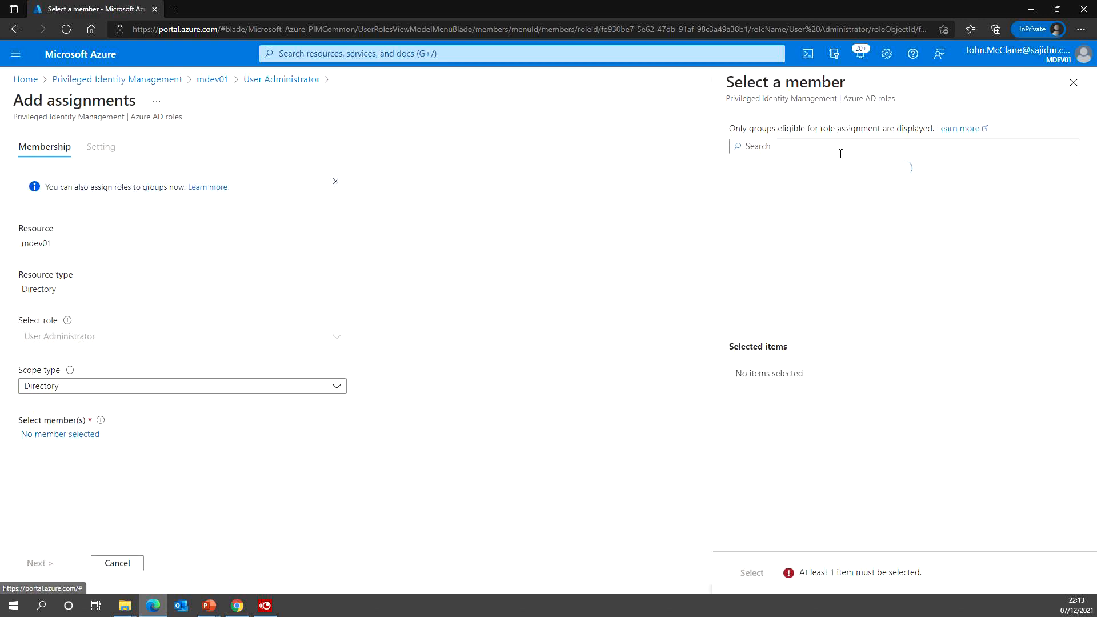
{"action": "left_click", "coordinate": [784, 149]}
{"action": "type", "text": "hans"}
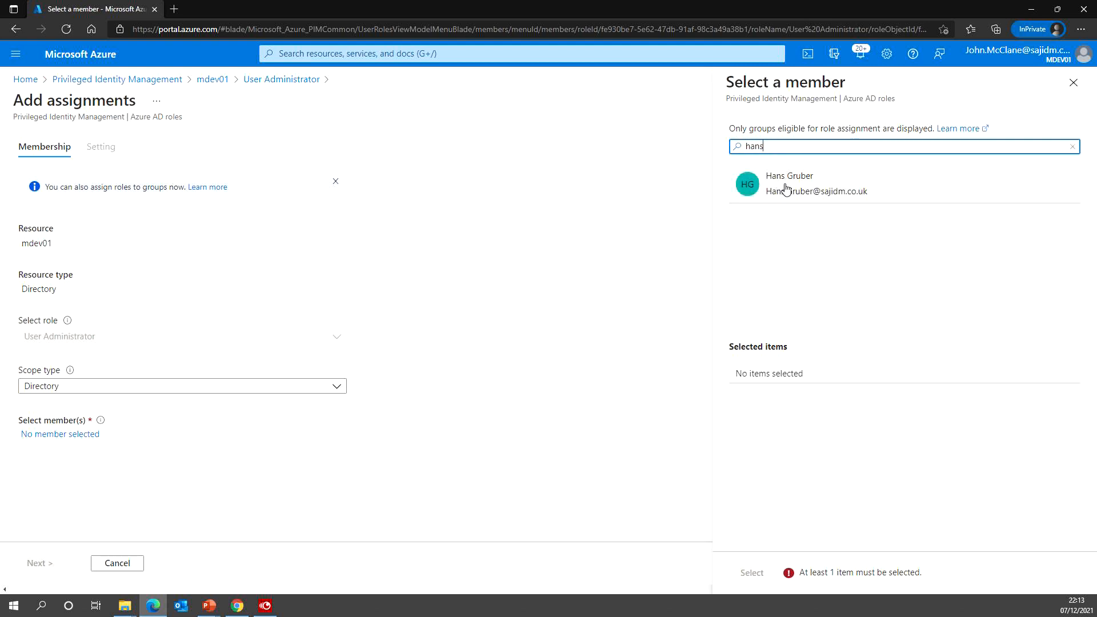
{"action": "left_click", "coordinate": [783, 184]}
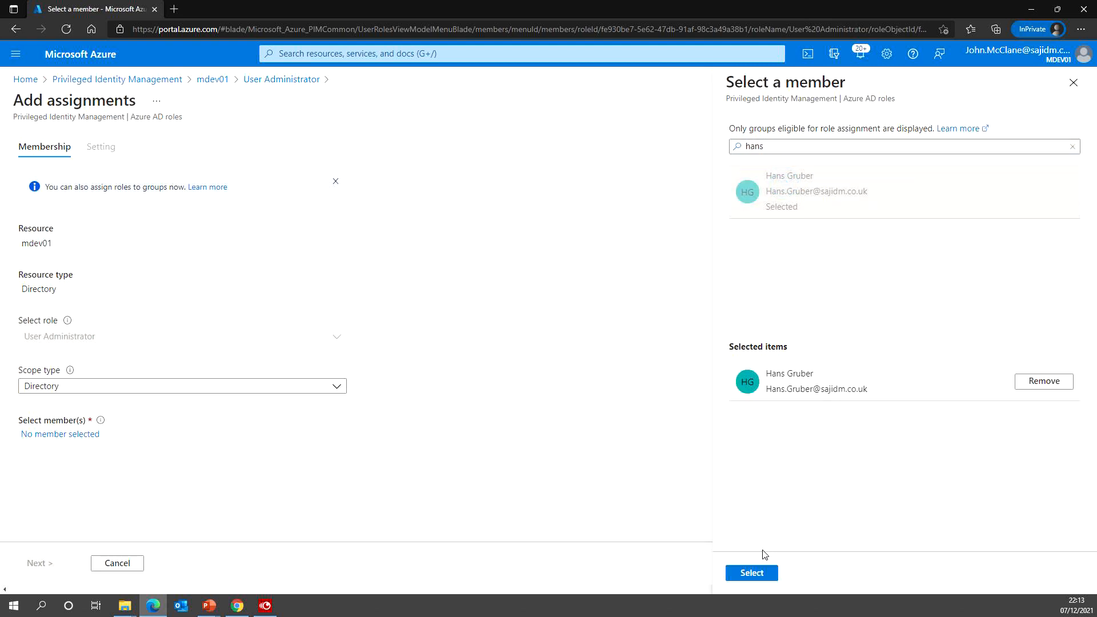
{"action": "left_click", "coordinate": [752, 573]}
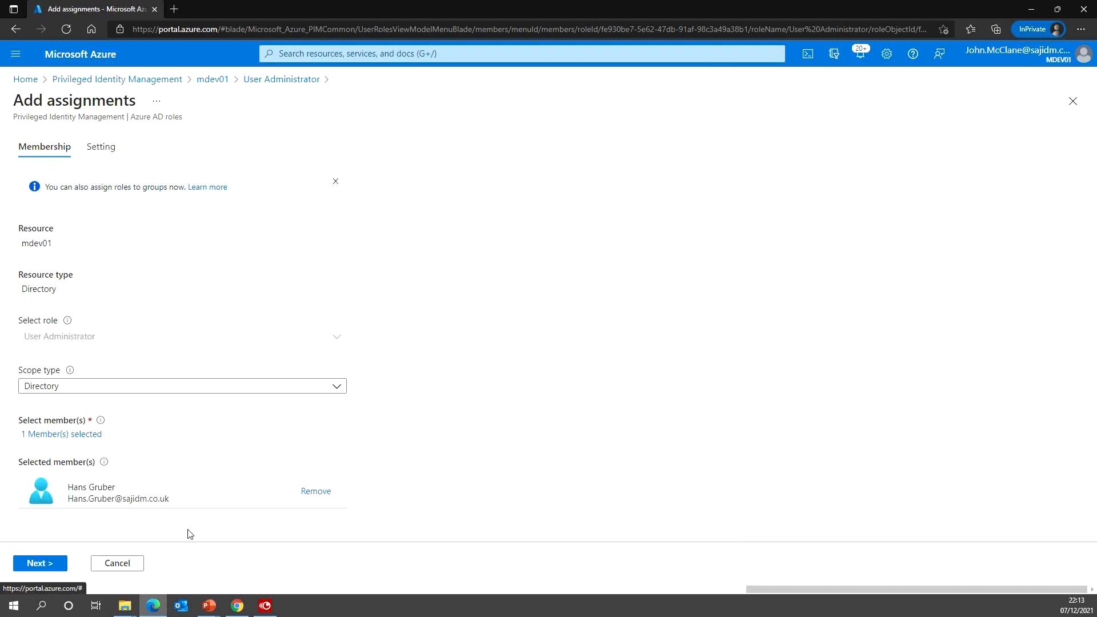
{"action": "left_click", "coordinate": [60, 562]}
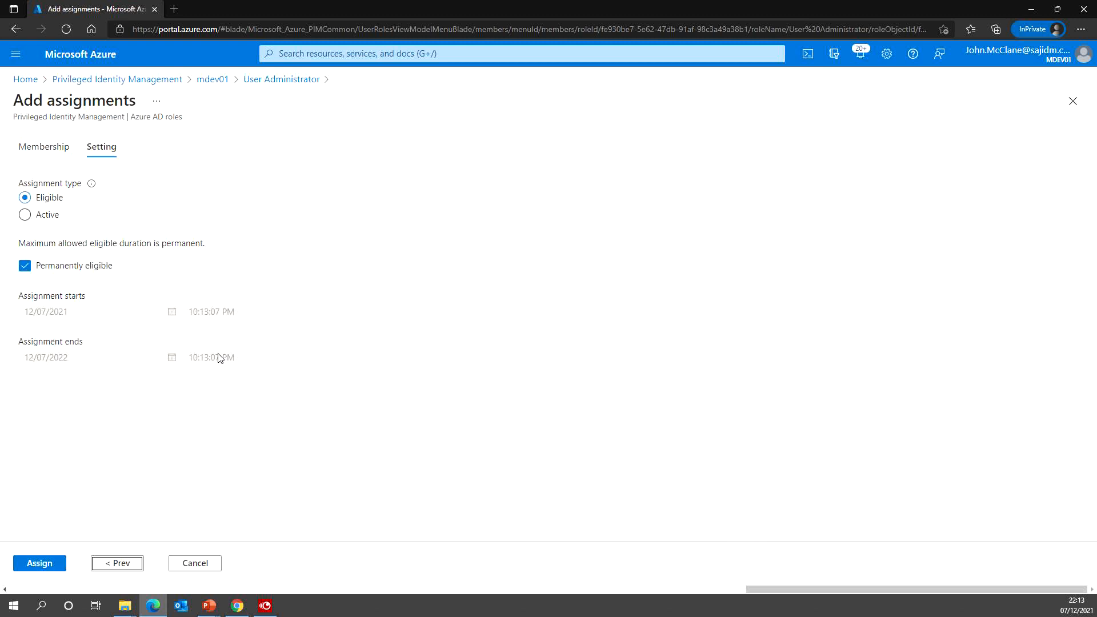
{"action": "left_click", "coordinate": [25, 215]}
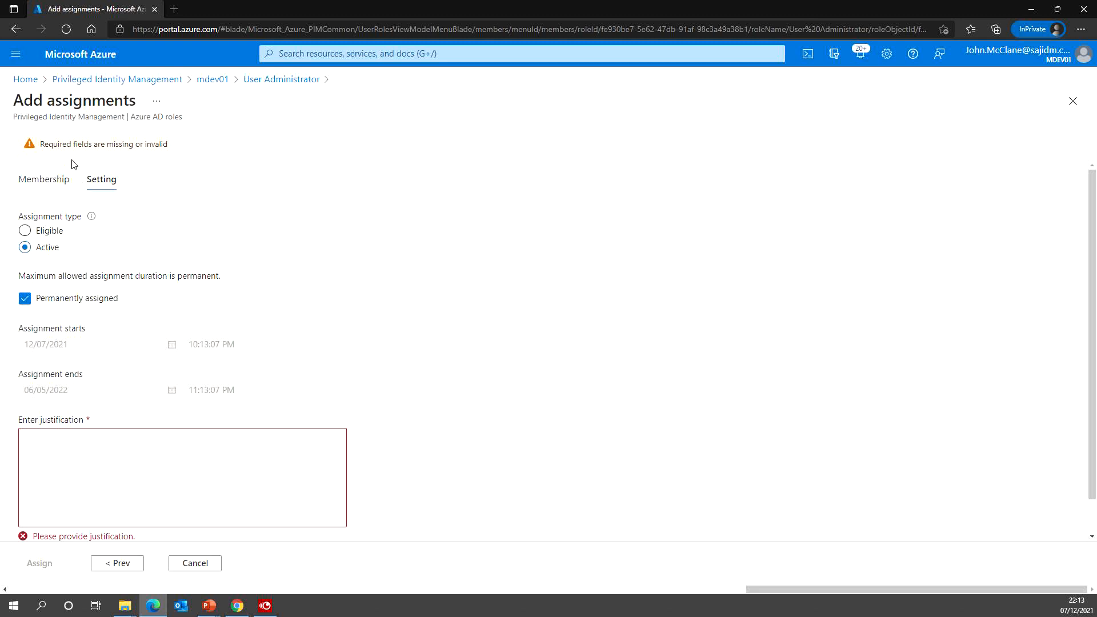
{"action": "left_click", "coordinate": [75, 449]}
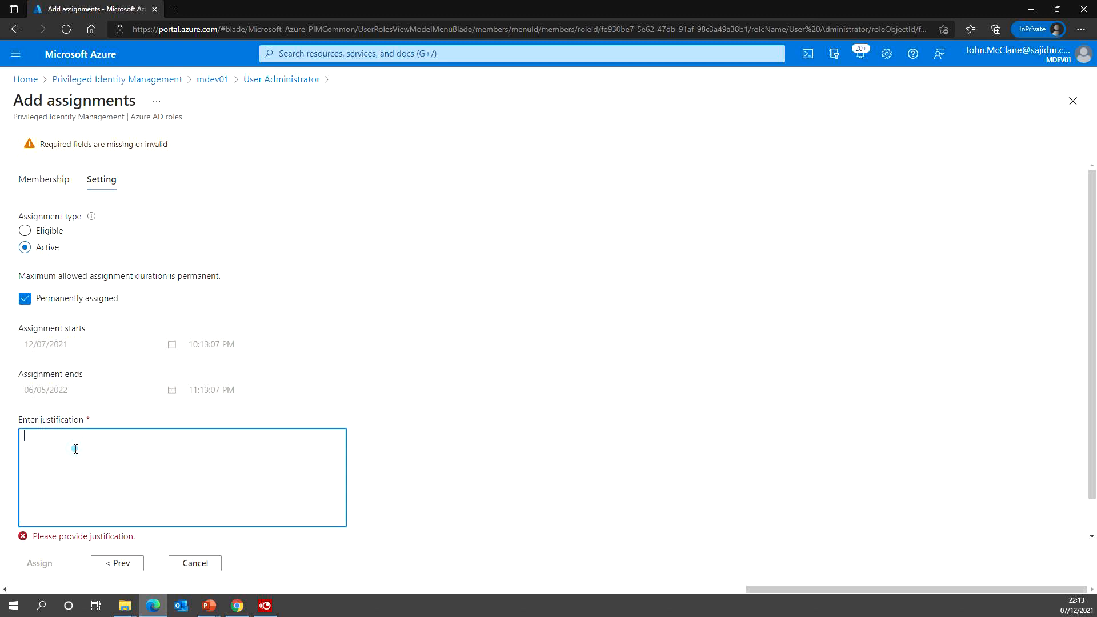
{"action": "left_click", "coordinate": [25, 230]}
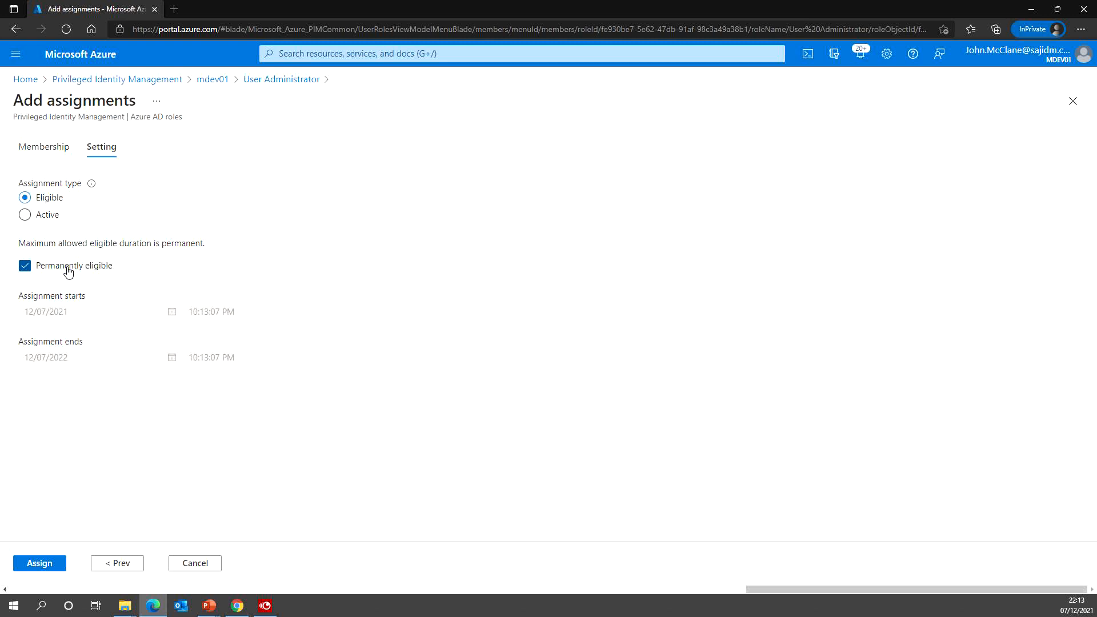
{"action": "left_click", "coordinate": [49, 565]}
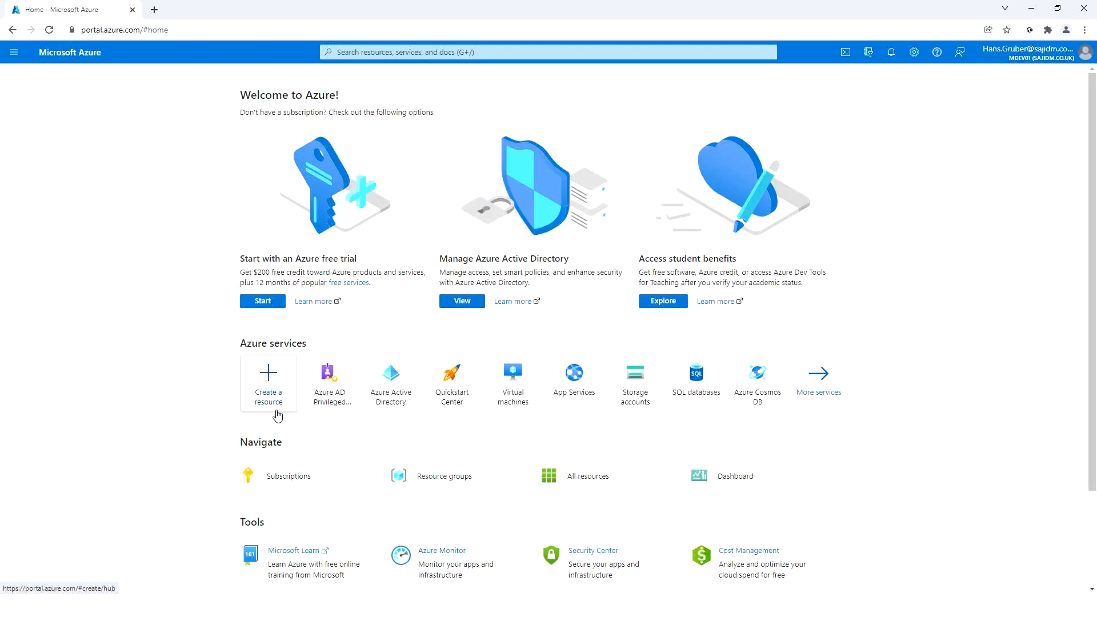
- In the user's session, list the directory's 7 users and search the portal for 'pim'
{"action": "left_click", "coordinate": [390, 380]}
{"action": "left_click", "coordinate": [36, 218]}
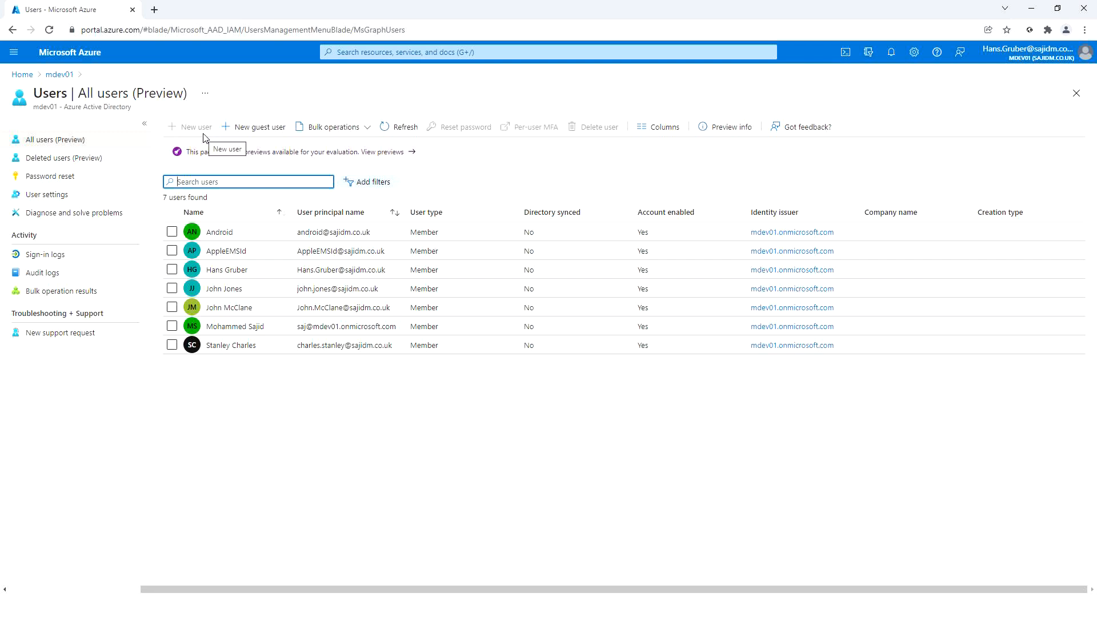
{"action": "left_click", "coordinate": [388, 51]}
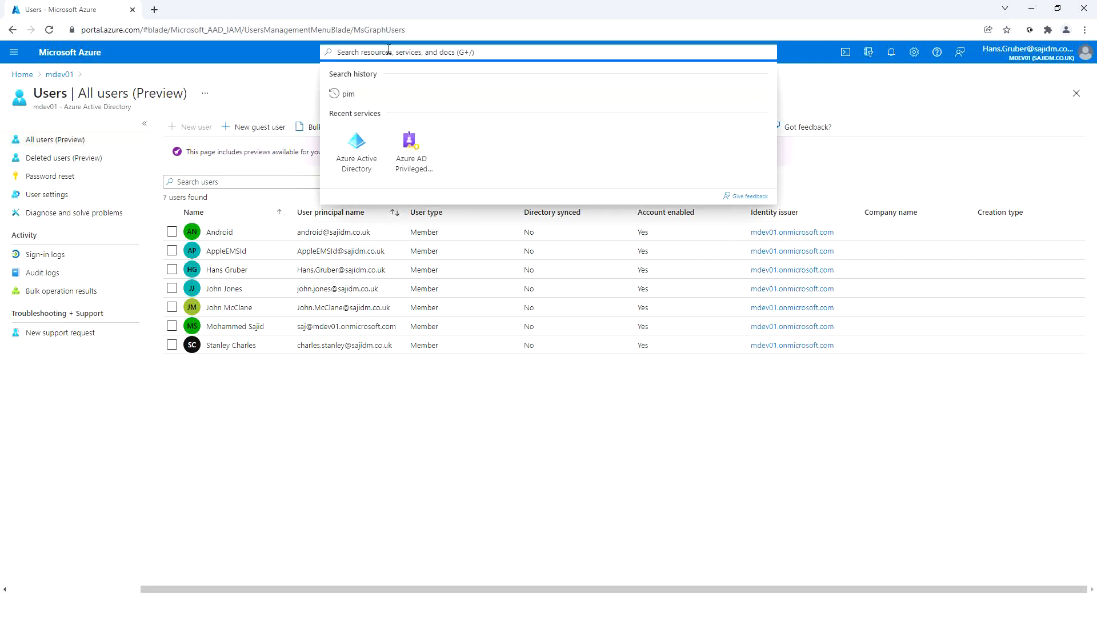
{"action": "type", "text": "pim"}
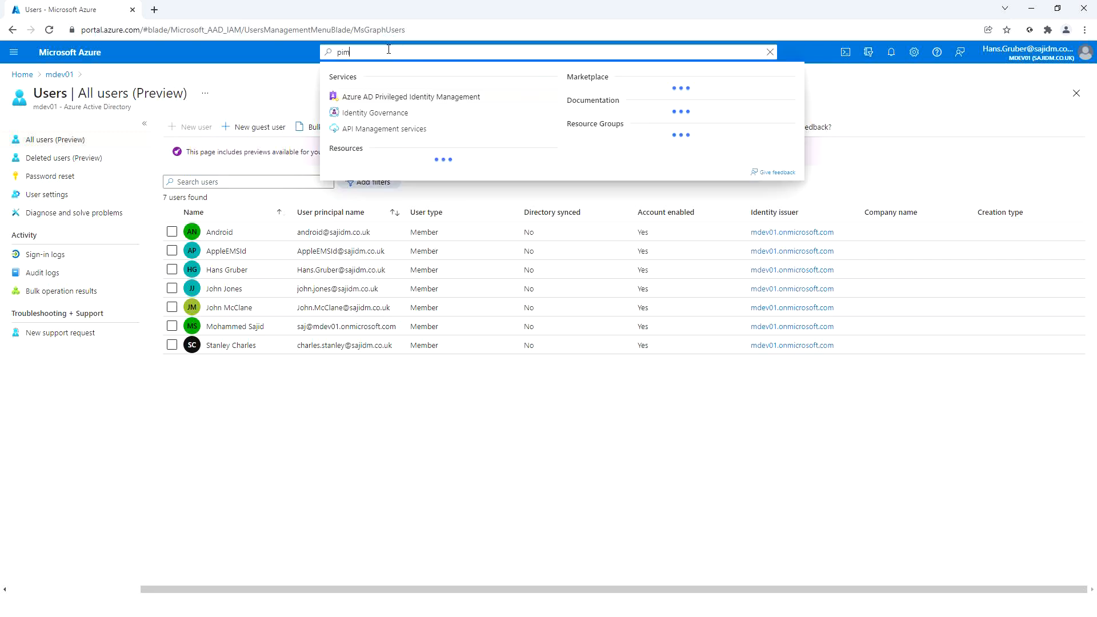
- Open PIM My roles, review the eligible, active and expired tabs, and start activating User Administrator
{"action": "left_click", "coordinate": [385, 96]}
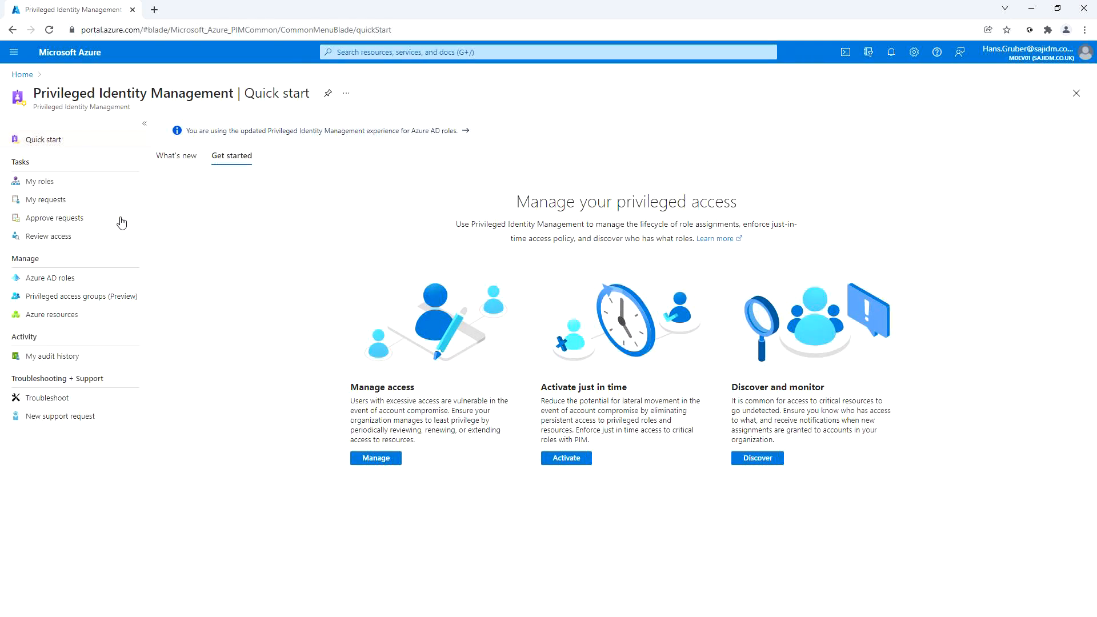
{"action": "left_click", "coordinate": [40, 182]}
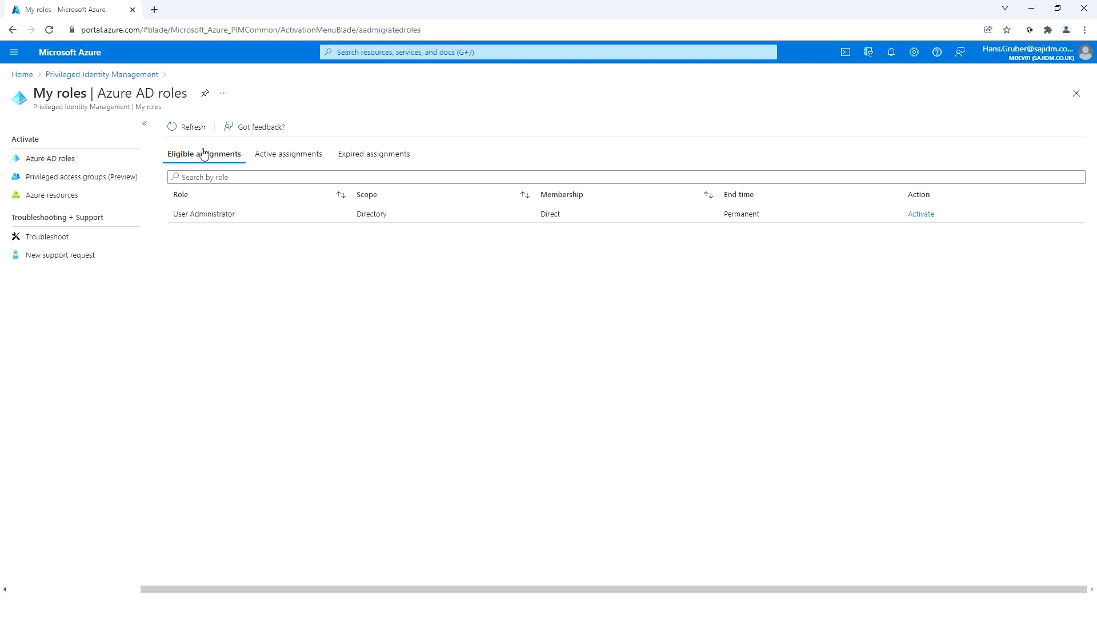
{"action": "left_click", "coordinate": [275, 156]}
{"action": "left_click", "coordinate": [382, 156]}
{"action": "left_click", "coordinate": [195, 155]}
{"action": "left_click", "coordinate": [924, 215]}
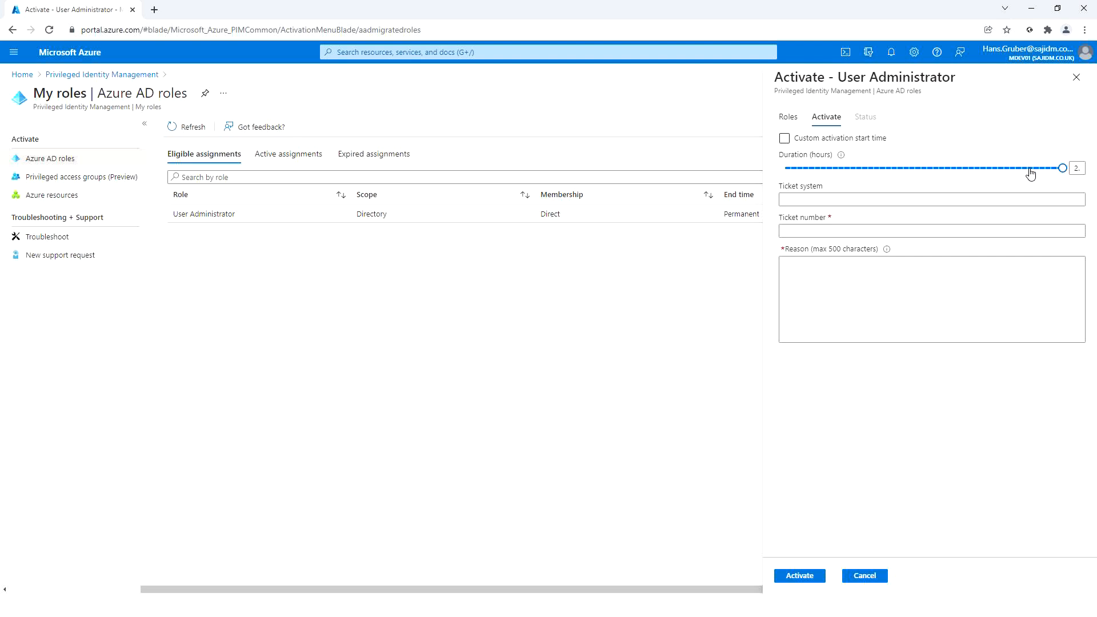
- Shorten the duration, leave custom start time off, add a ticket number and reason 'Implement change', and submit
{"action": "left_click_drag", "start_coordinate": [1065, 169], "coordinate": [897, 170]}
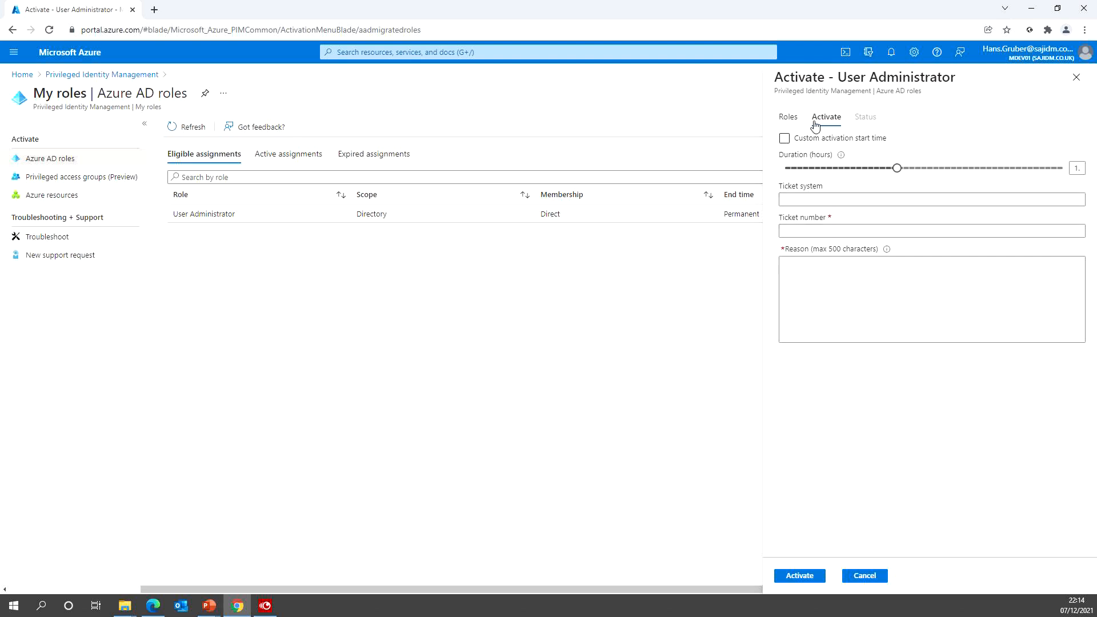
{"action": "left_click", "coordinate": [785, 140]}
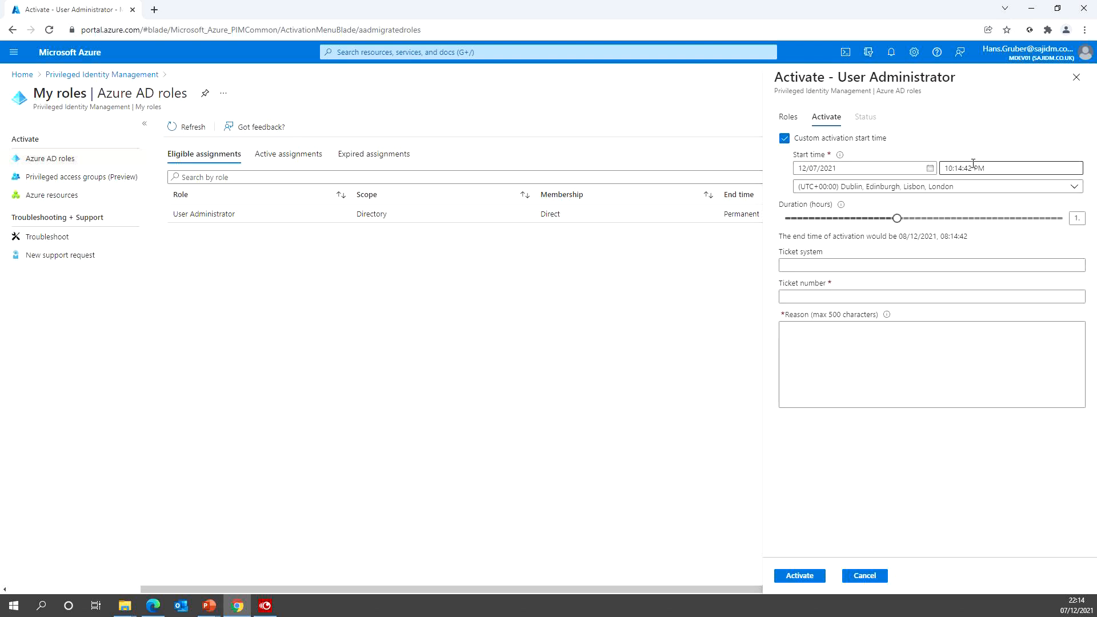
{"action": "left_click", "coordinate": [785, 140]}
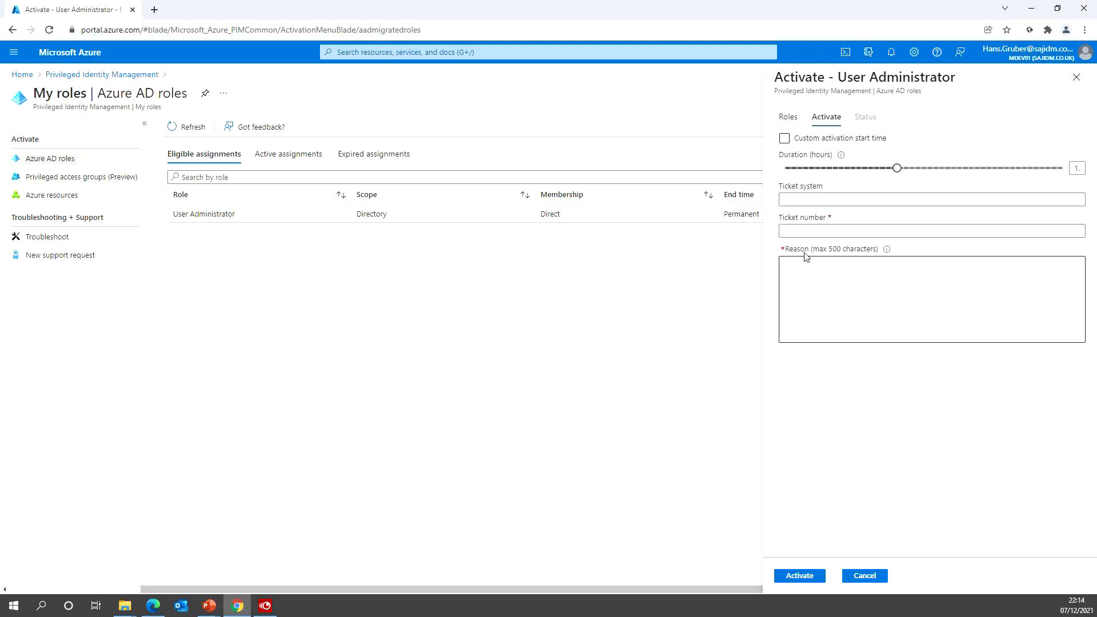
{"action": "left_click", "coordinate": [790, 230]}
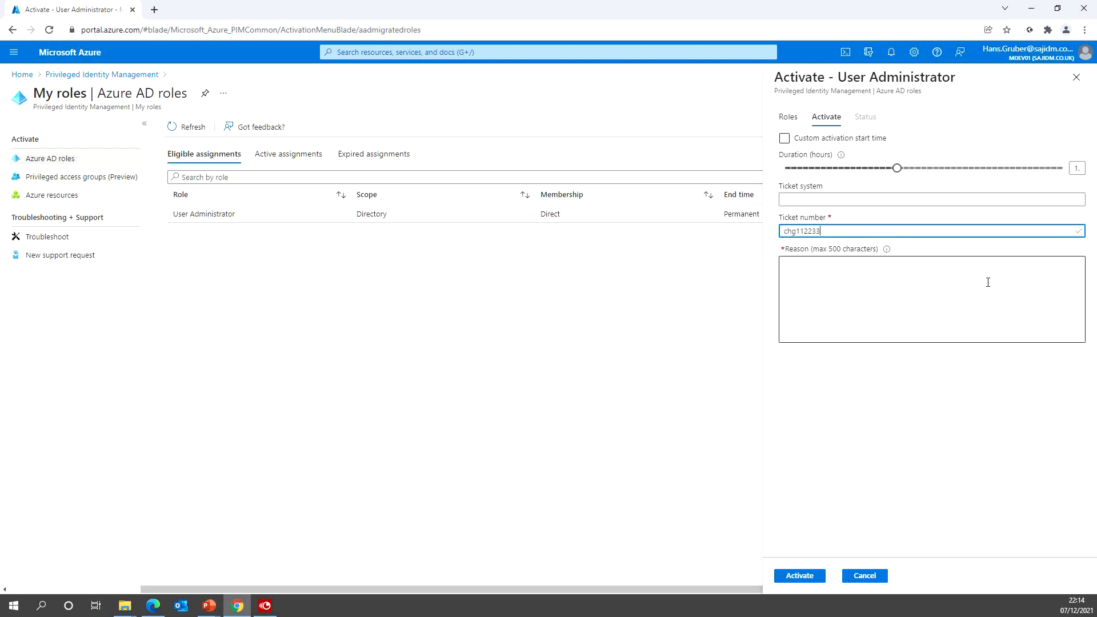
{"action": "left_click", "coordinate": [848, 281]}
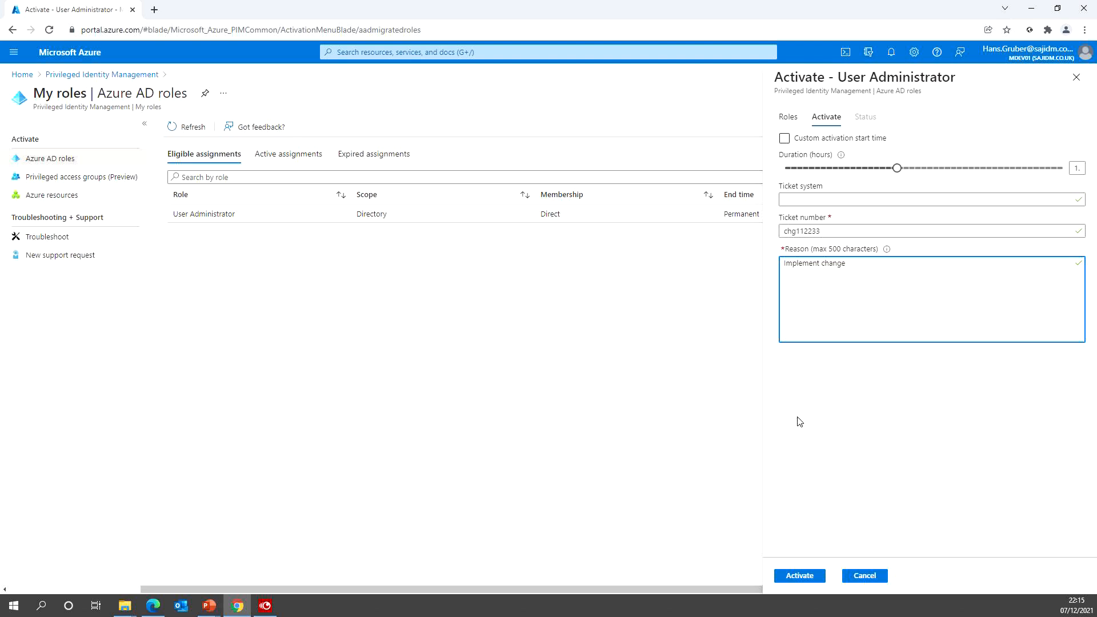
{"action": "left_click", "coordinate": [799, 576]}
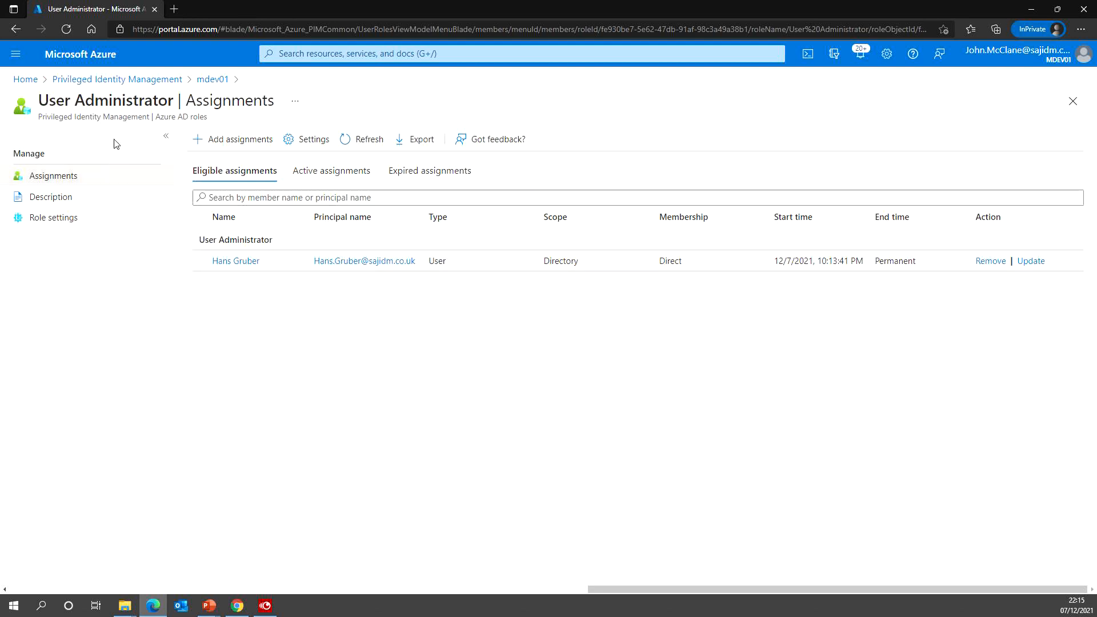
- From the PIM overview, go to Azure AD roles > Approve requests and tick the User Administrator request
{"action": "left_click", "coordinate": [93, 78]}
{"action": "left_click", "coordinate": [47, 315]}
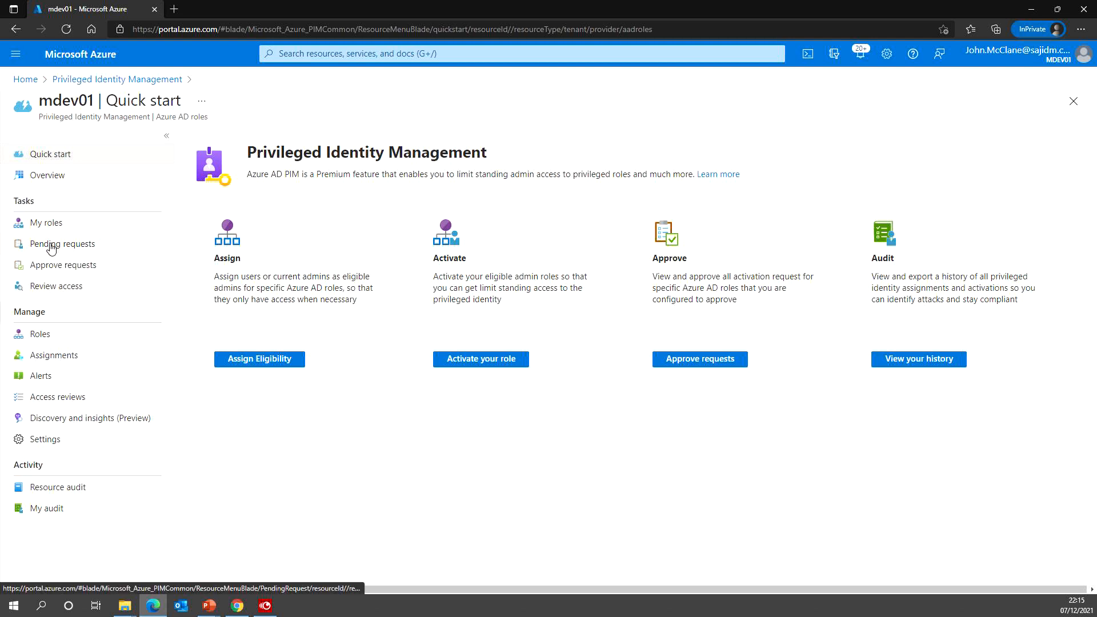
{"action": "left_click", "coordinate": [53, 266]}
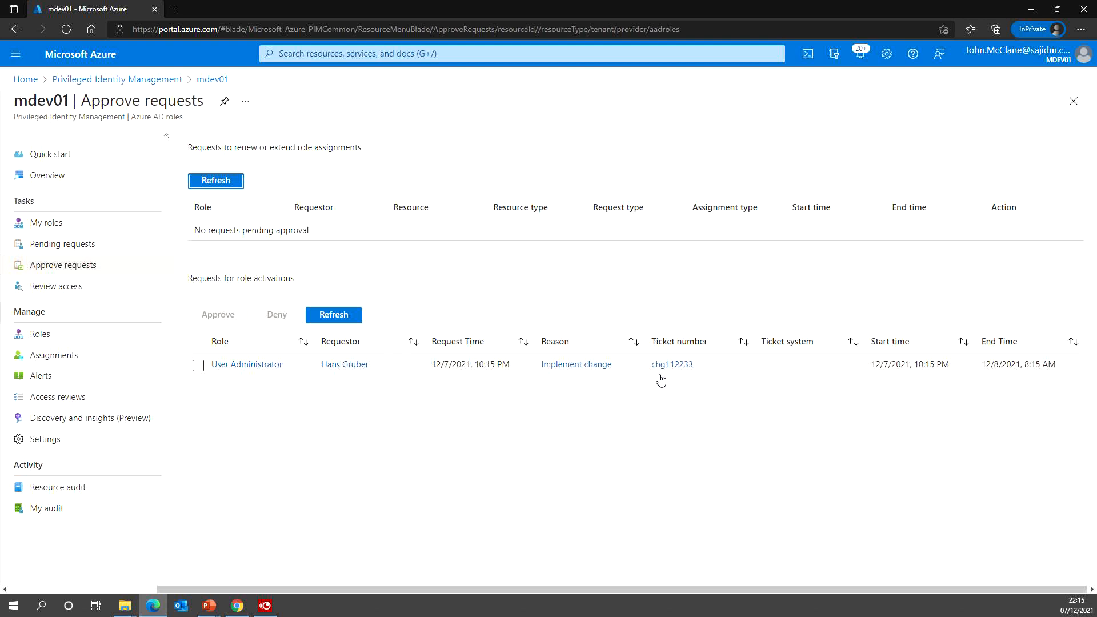
{"action": "left_click", "coordinate": [198, 368]}
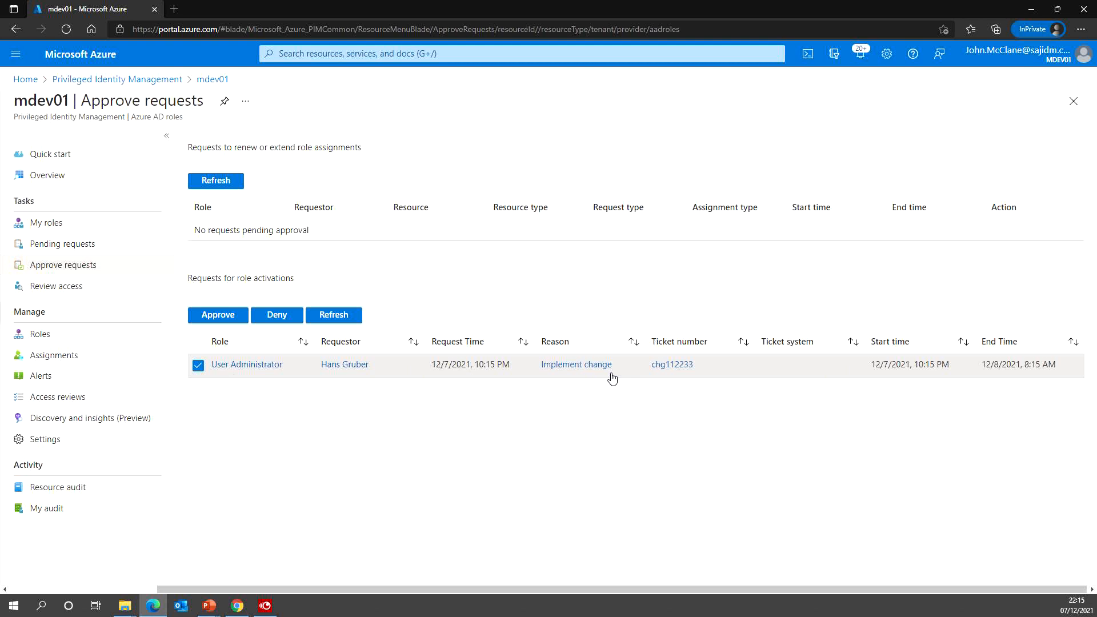
- Approve the User Administrator activation request with a justification and return to the user's My roles window
{"action": "left_click", "coordinate": [205, 318]}
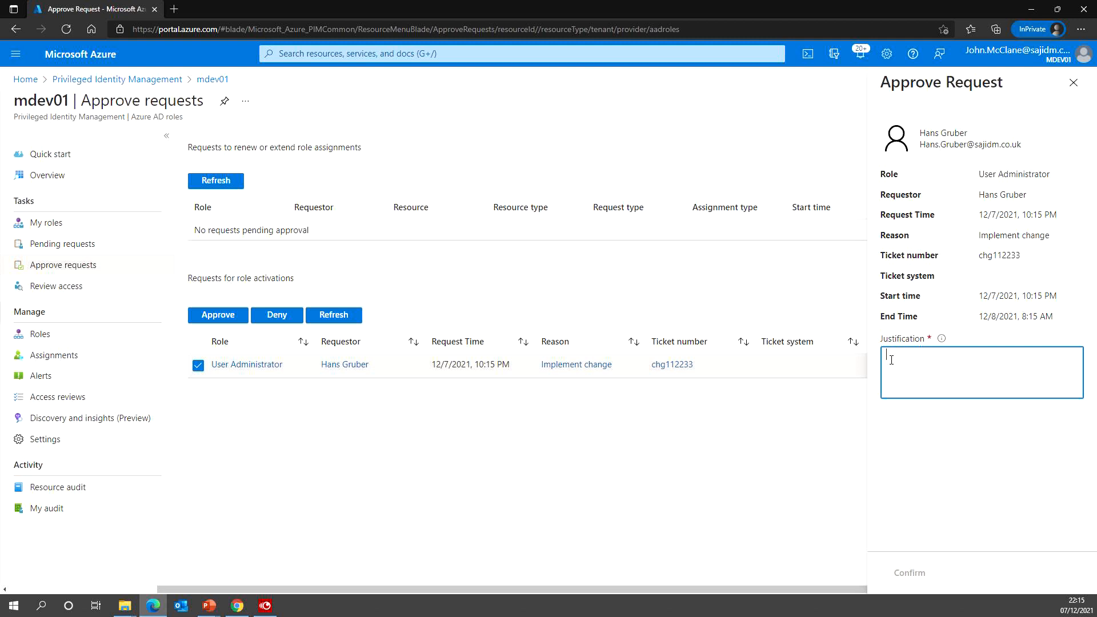
{"action": "type", "text": "To Implement change CHG112233"}
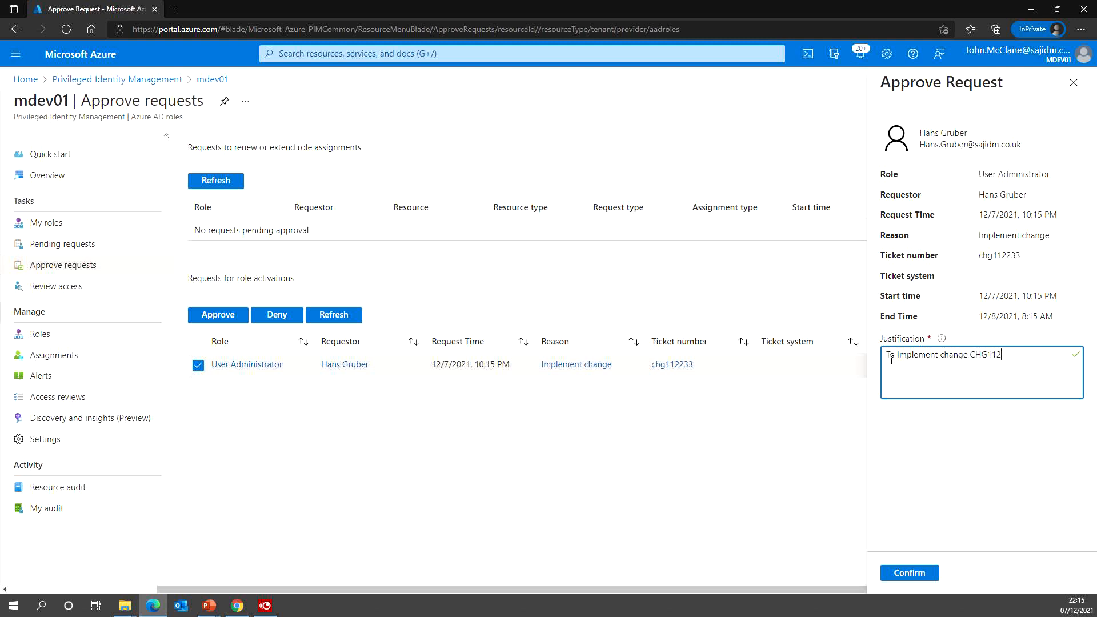
{"action": "left_click", "coordinate": [918, 575]}
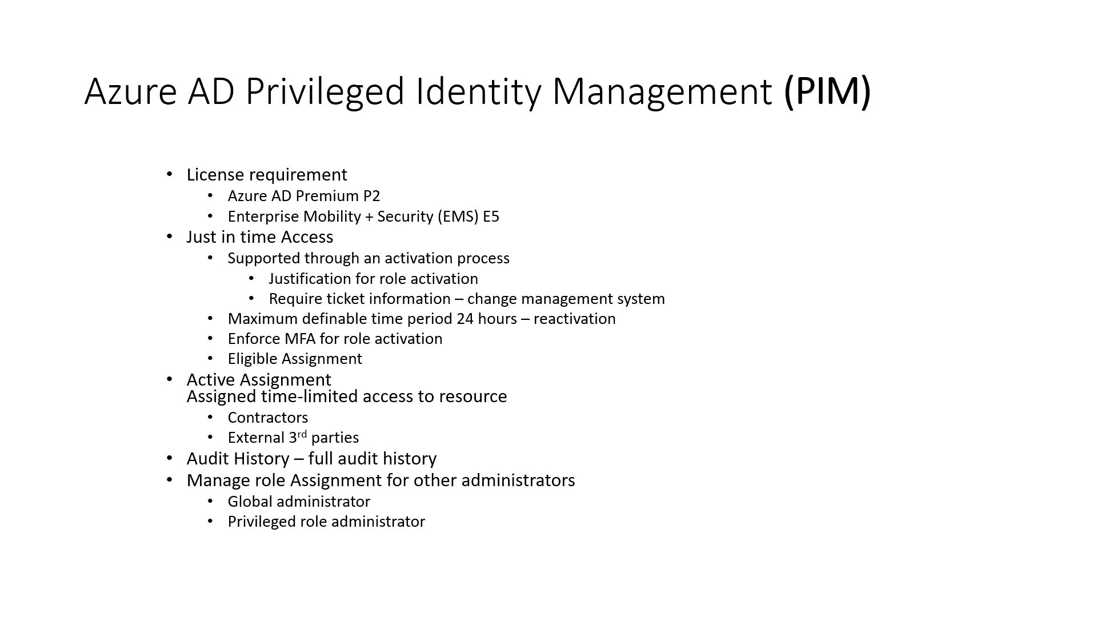
{"action": "key", "text": "alt+Tab"}
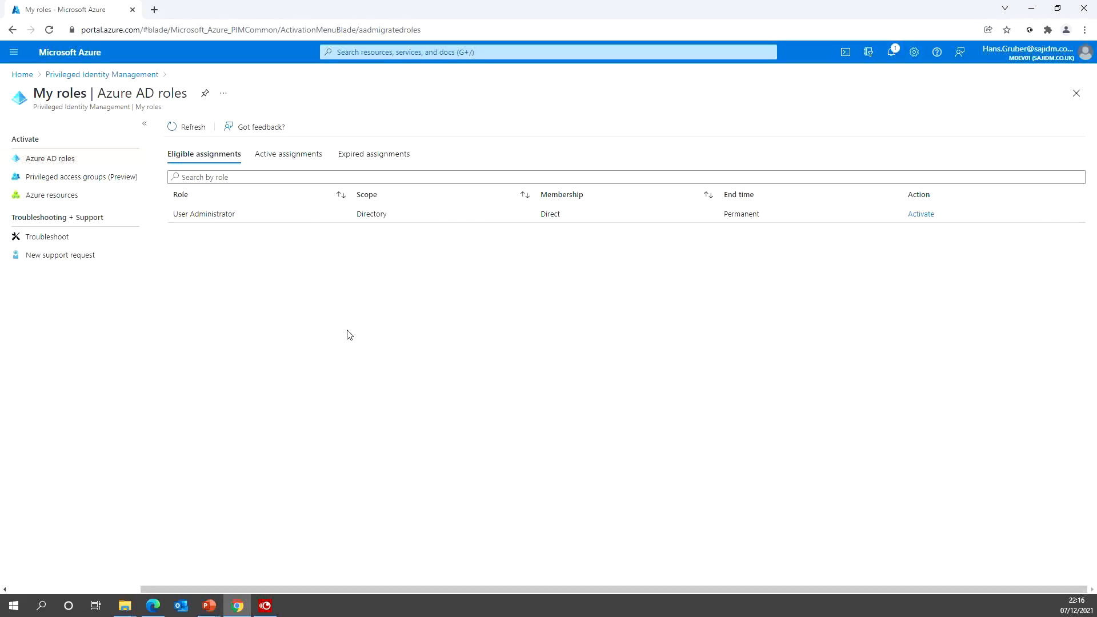
- Refresh My roles, check Active assignments, browse to Azure Active Directory Users, then sign out
{"action": "left_click", "coordinate": [176, 129]}
{"action": "left_click", "coordinate": [272, 153]}
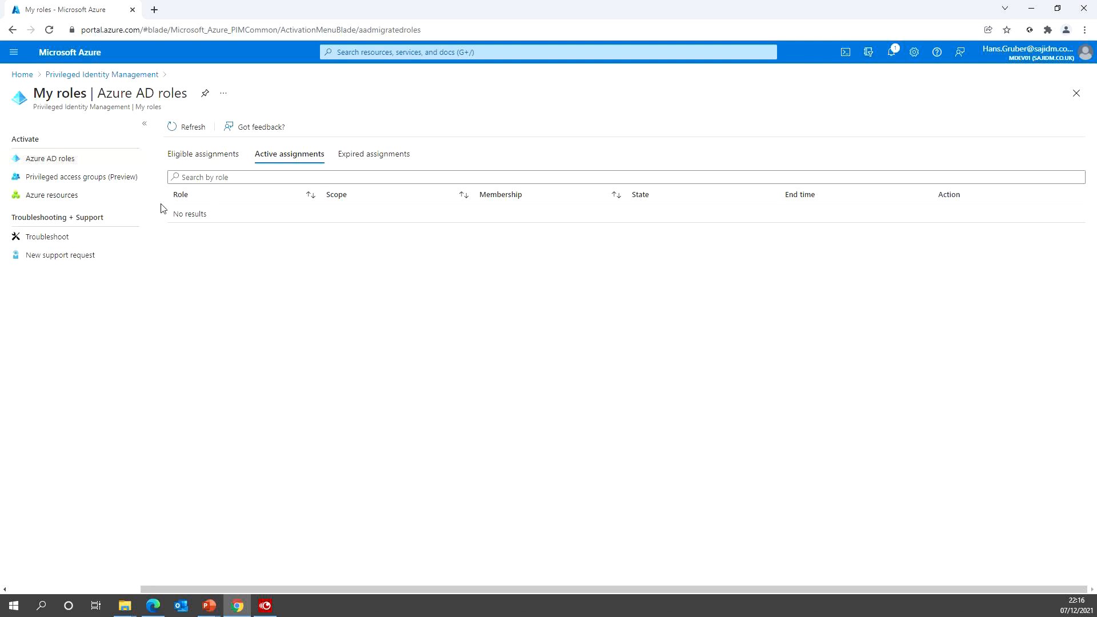
{"action": "left_click", "coordinate": [13, 52]}
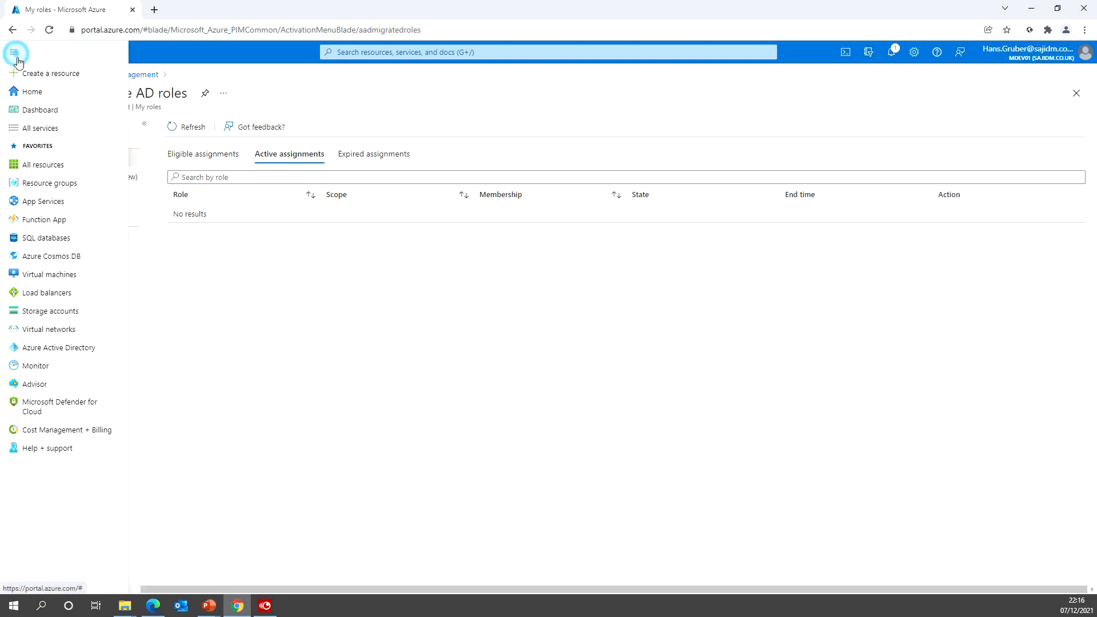
{"action": "left_click", "coordinate": [61, 349]}
{"action": "left_click", "coordinate": [41, 216]}
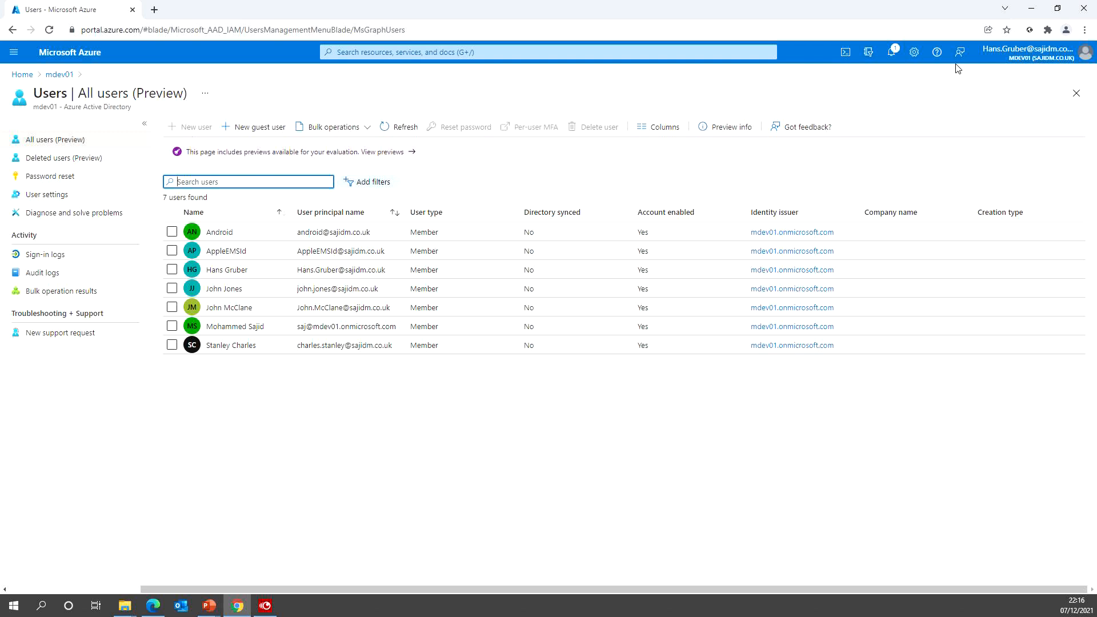
{"action": "left_click", "coordinate": [1023, 53]}
{"action": "left_click", "coordinate": [1071, 78]}
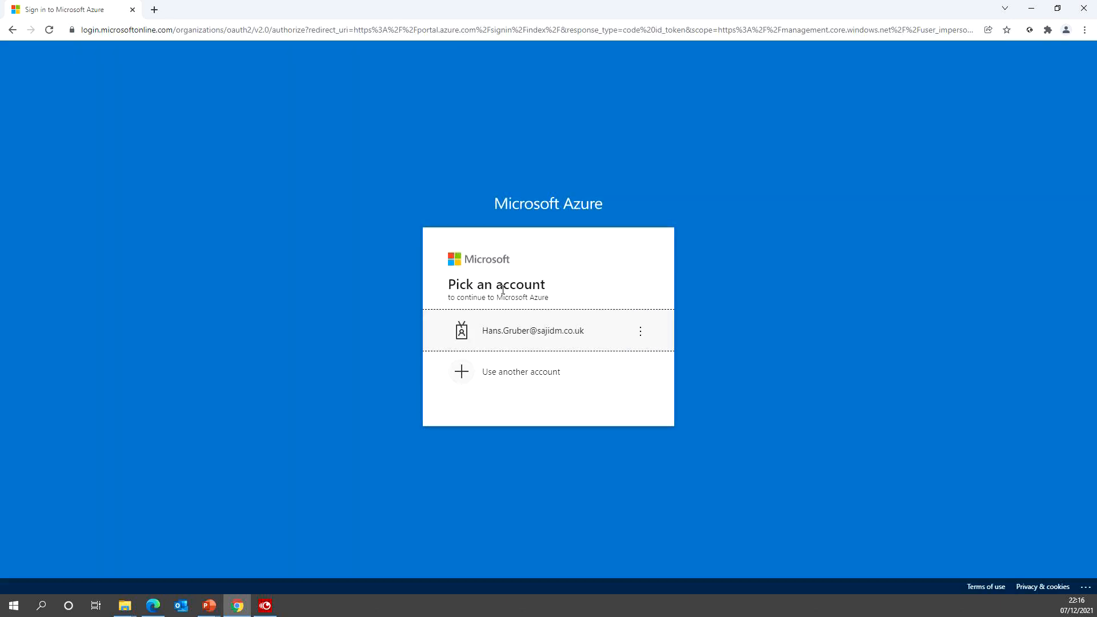
- Sign back in with the existing account and its password, declining to stay signed in
{"action": "left_click", "coordinate": [509, 333]}
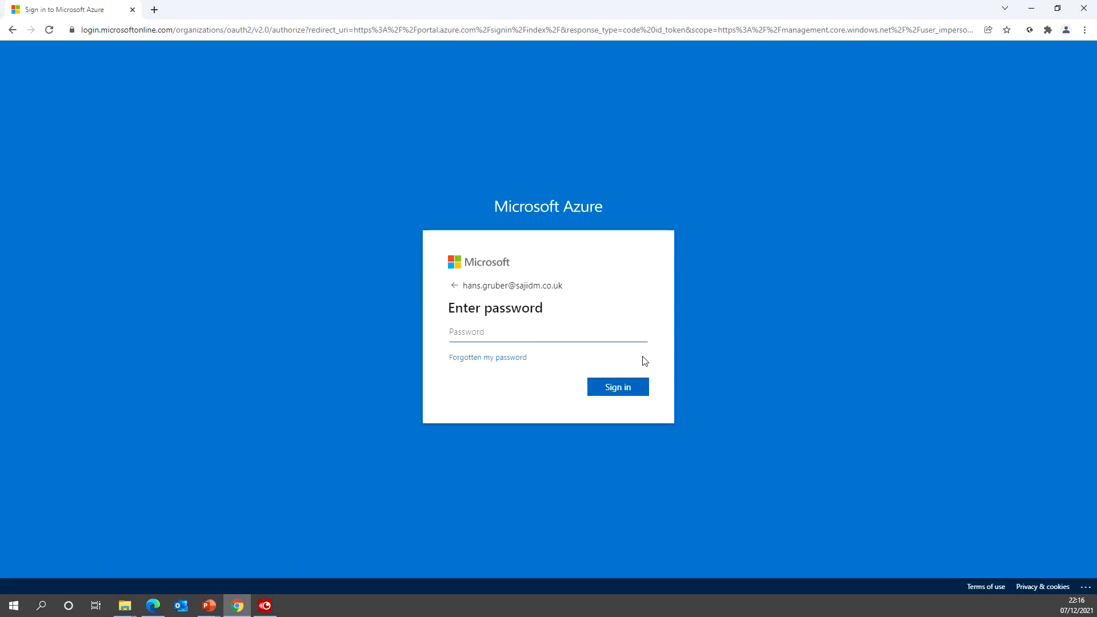
{"action": "type", "text": "••"}
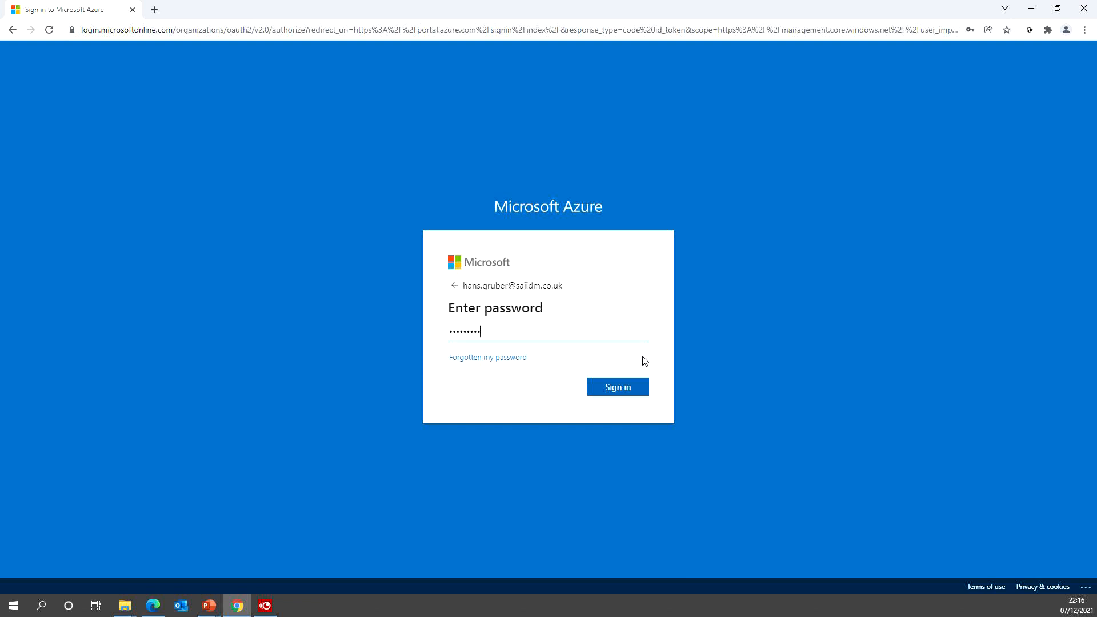
{"action": "key", "text": "Return"}
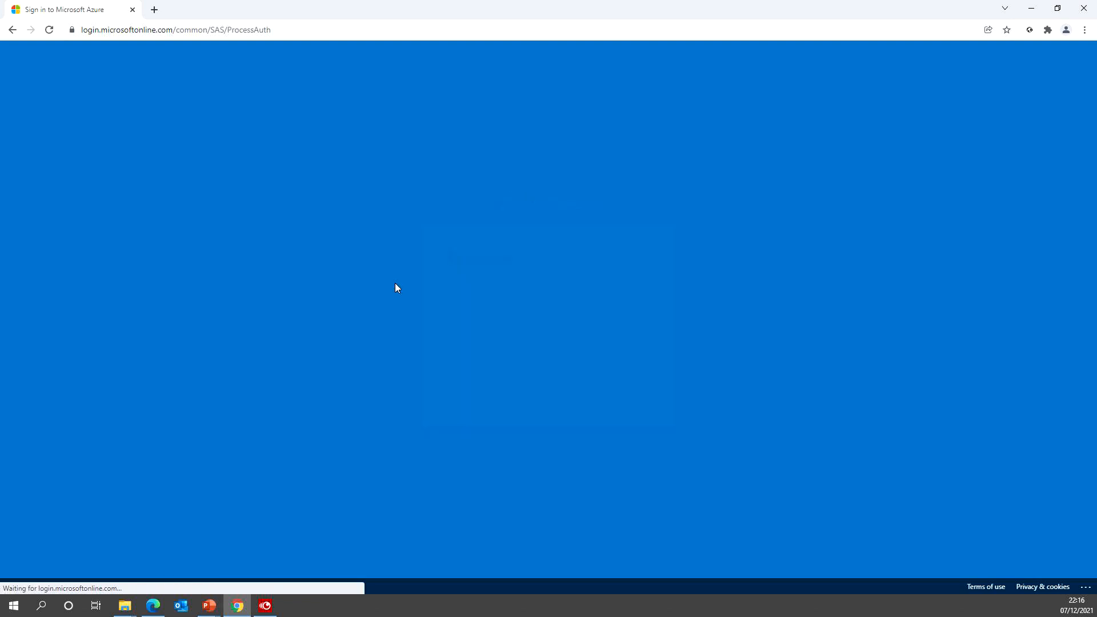
{"action": "left_click", "coordinate": [554, 403]}
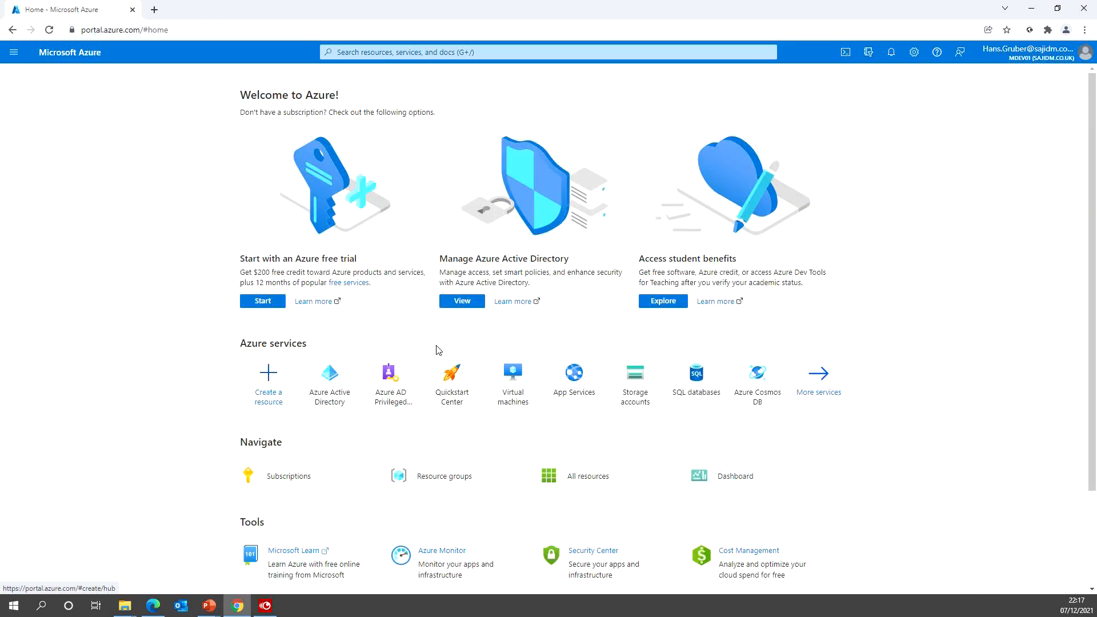
- Open Azure Active Directory's Users list and start creating a new user
{"action": "left_click", "coordinate": [325, 381]}
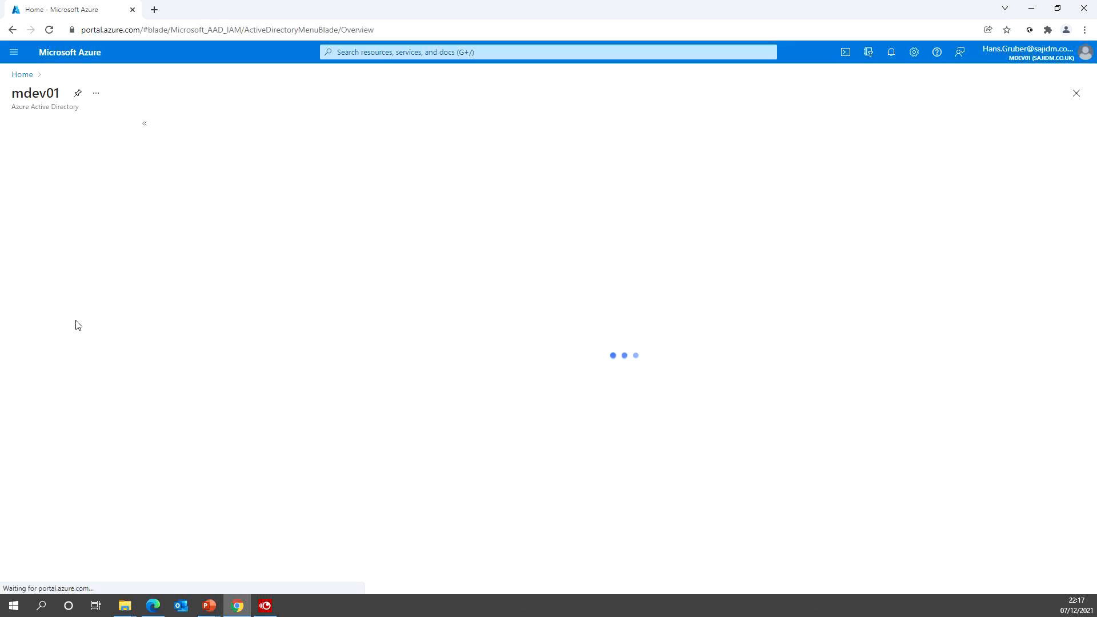
{"action": "left_click", "coordinate": [40, 225]}
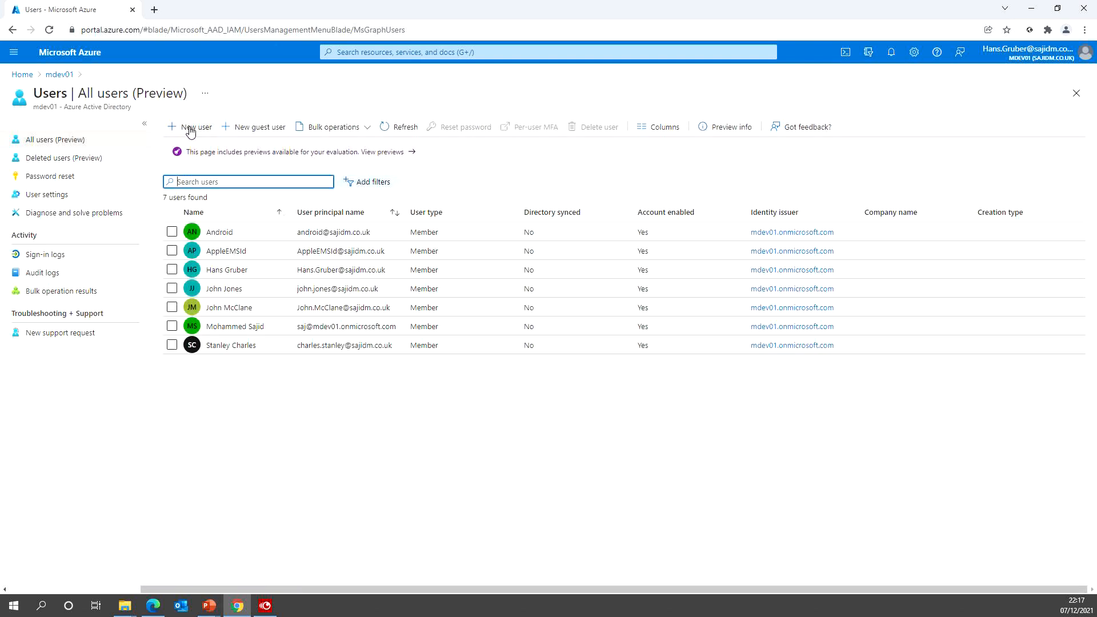
{"action": "left_click", "coordinate": [188, 127]}
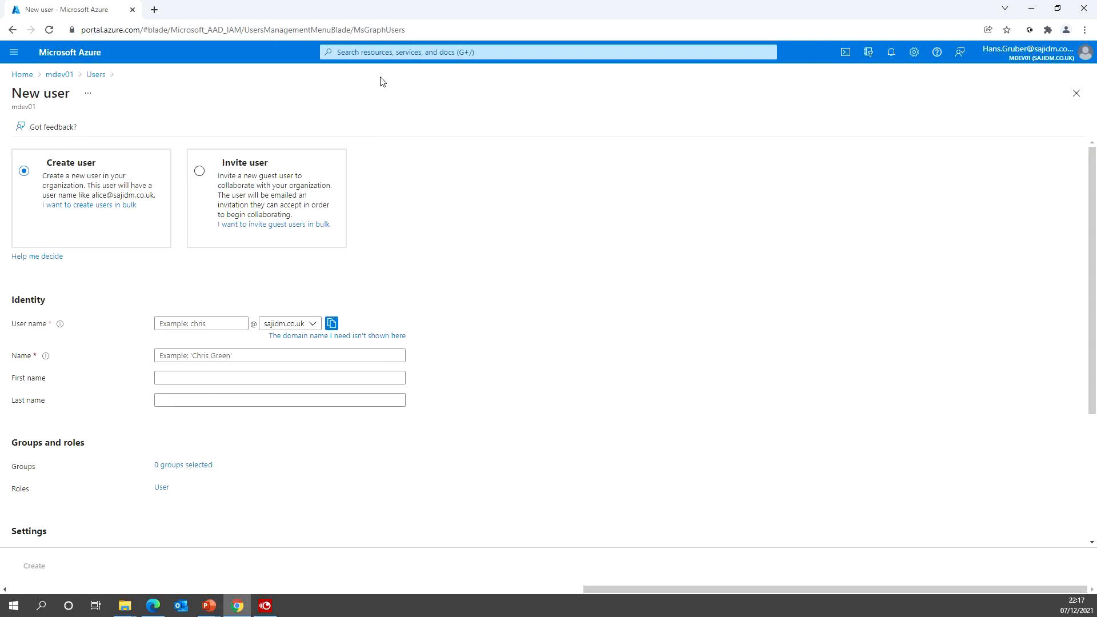
- Search 'pim' and open Privileged Identity Management's My roles page
{"action": "left_click", "coordinate": [369, 52]}
{"action": "type", "text": "pim"}
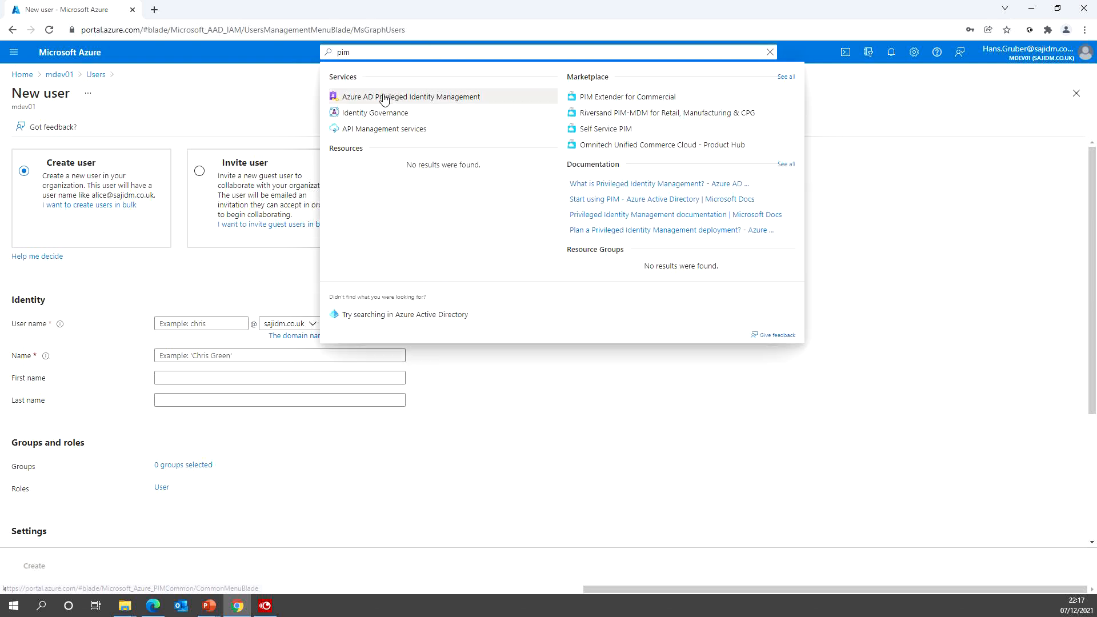
{"action": "left_click", "coordinate": [384, 100]}
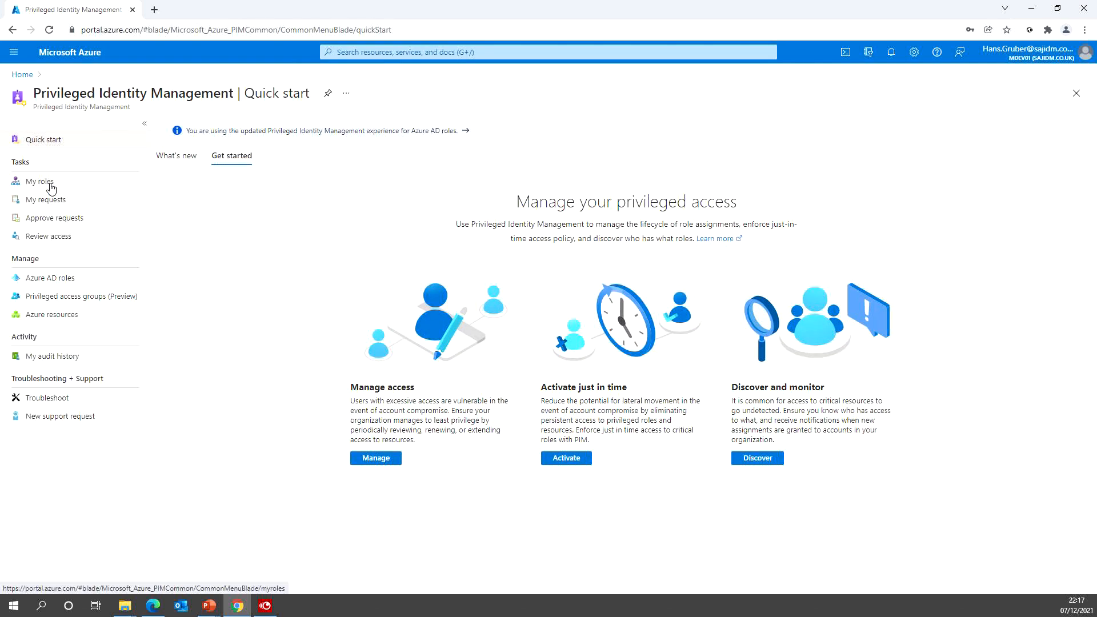
{"action": "left_click", "coordinate": [51, 186]}
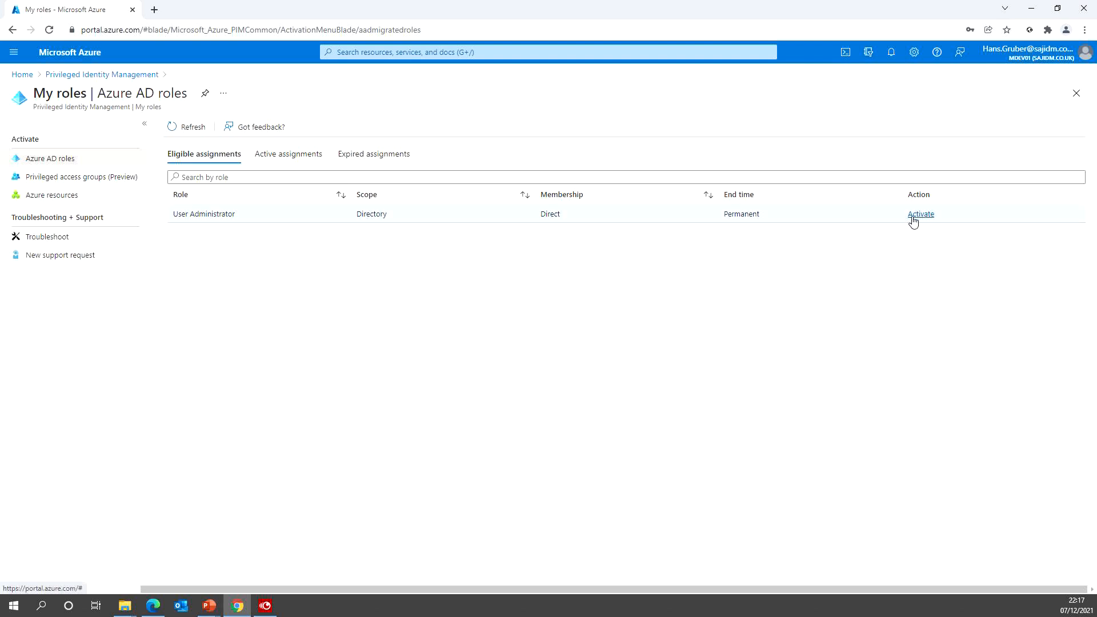
- Check Active assignments shows User Administrator activated until 12/8/2021 8:16:05 AM
{"action": "left_click", "coordinate": [294, 155]}
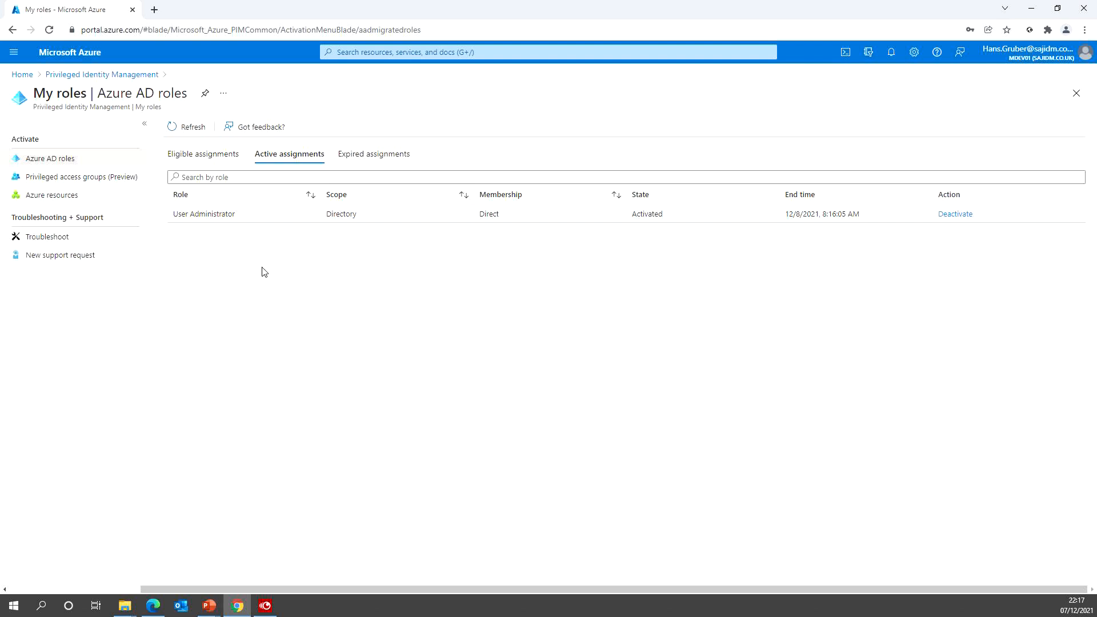
- Return to Home and, in the admin session, open mdev01's list of Azure AD roles
{"action": "left_click", "coordinate": [22, 75]}
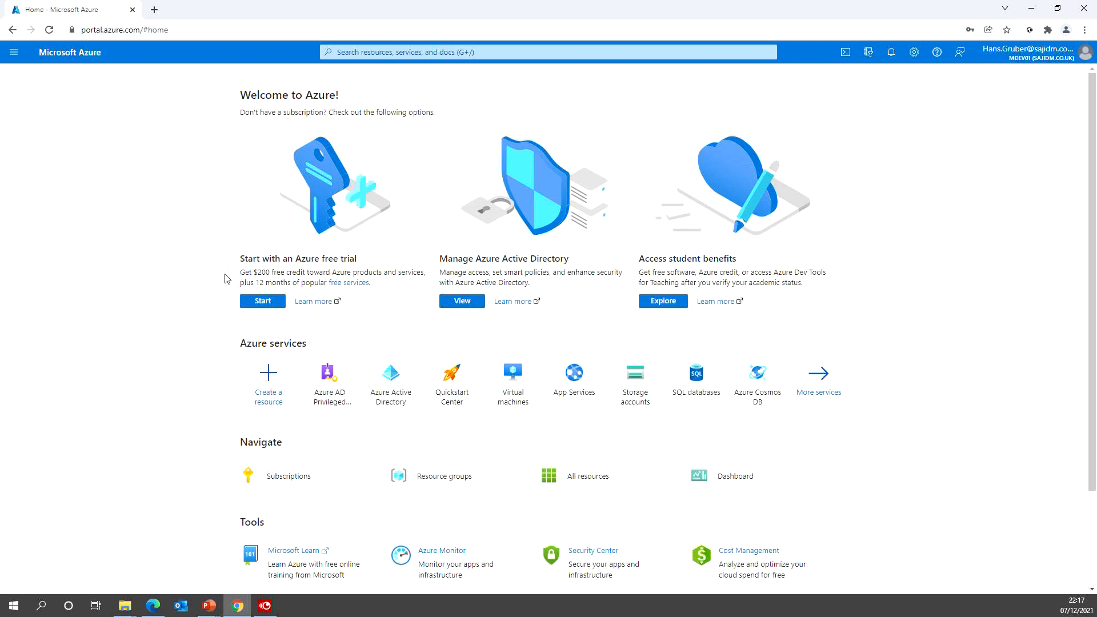
{"action": "mouse_move", "coordinate": [372, 389]}
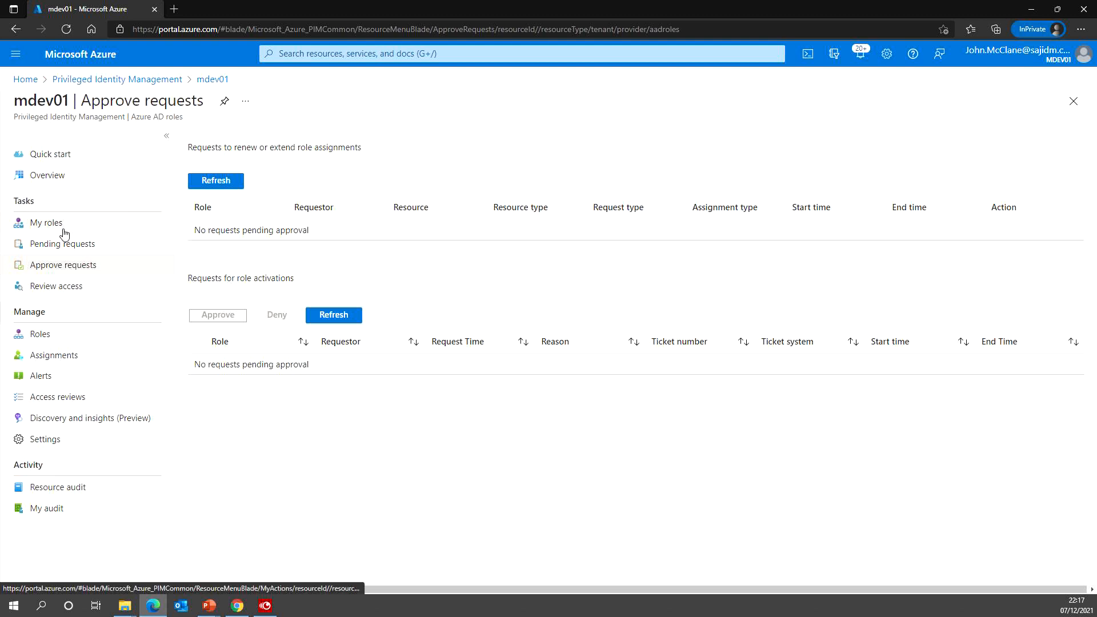
{"action": "left_click", "coordinate": [44, 335]}
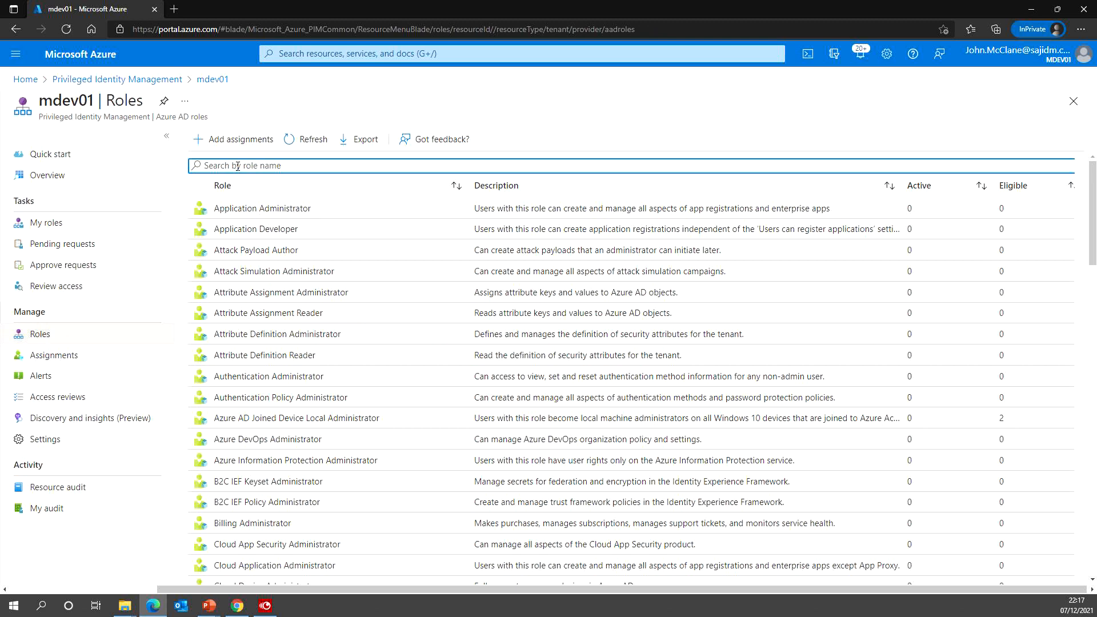
- Search 'help', open Helpdesk Administrator, review its assignment tabs, and open Add assignments' member picker
{"action": "type", "text": "he"}
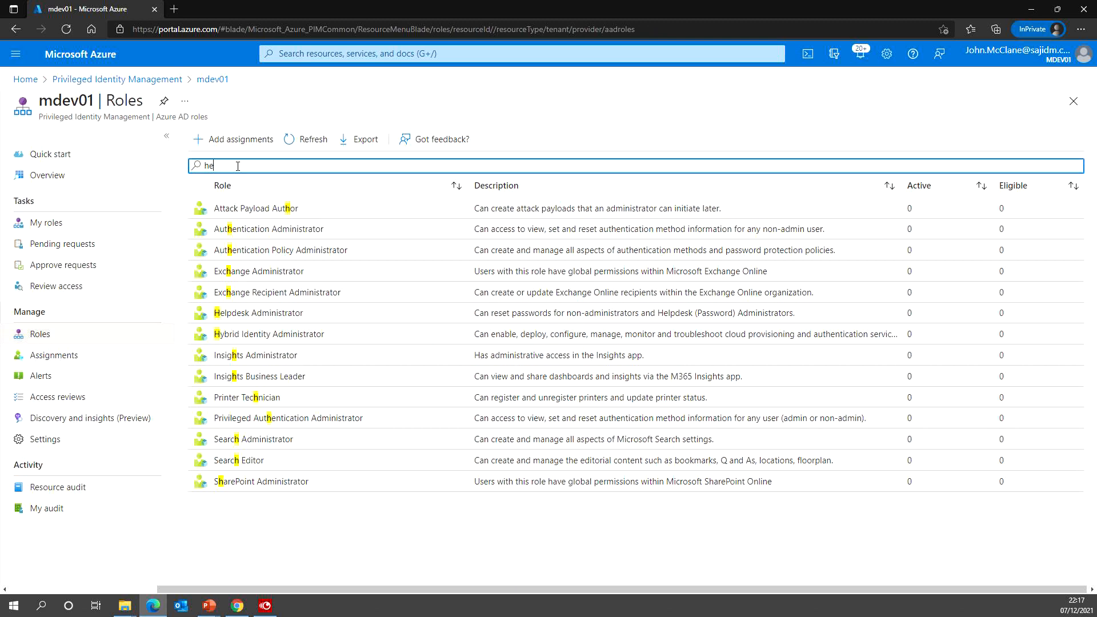
{"action": "type", "text": "lp"}
{"action": "left_click", "coordinate": [286, 210]}
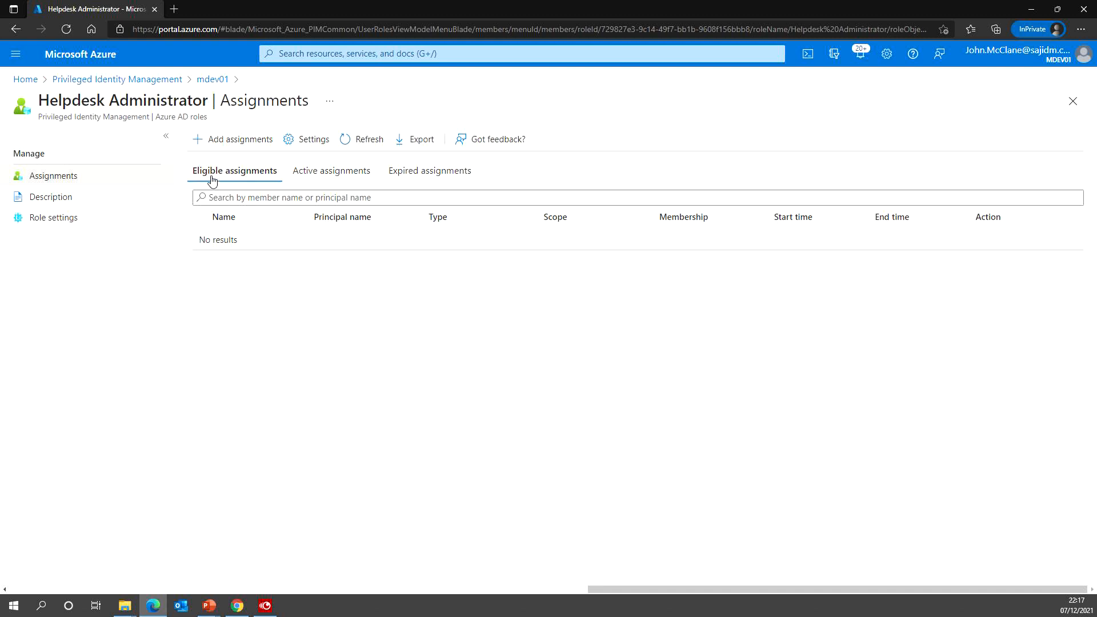
{"action": "left_click", "coordinate": [357, 175]}
{"action": "left_click", "coordinate": [241, 173]}
{"action": "left_click", "coordinate": [226, 139]}
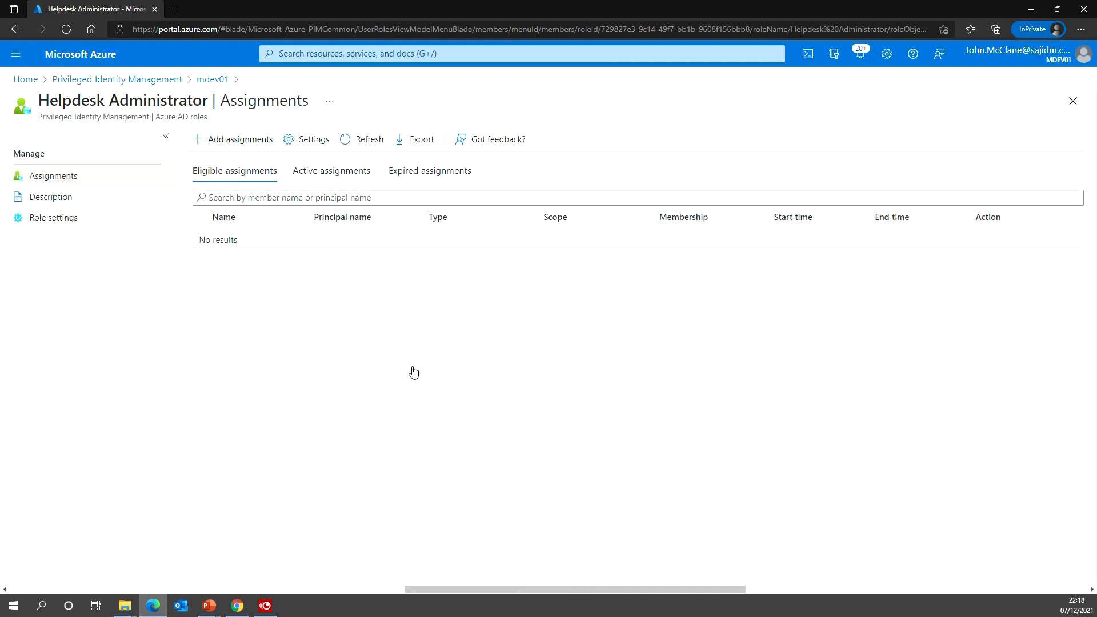
{"action": "left_click", "coordinate": [52, 434]}
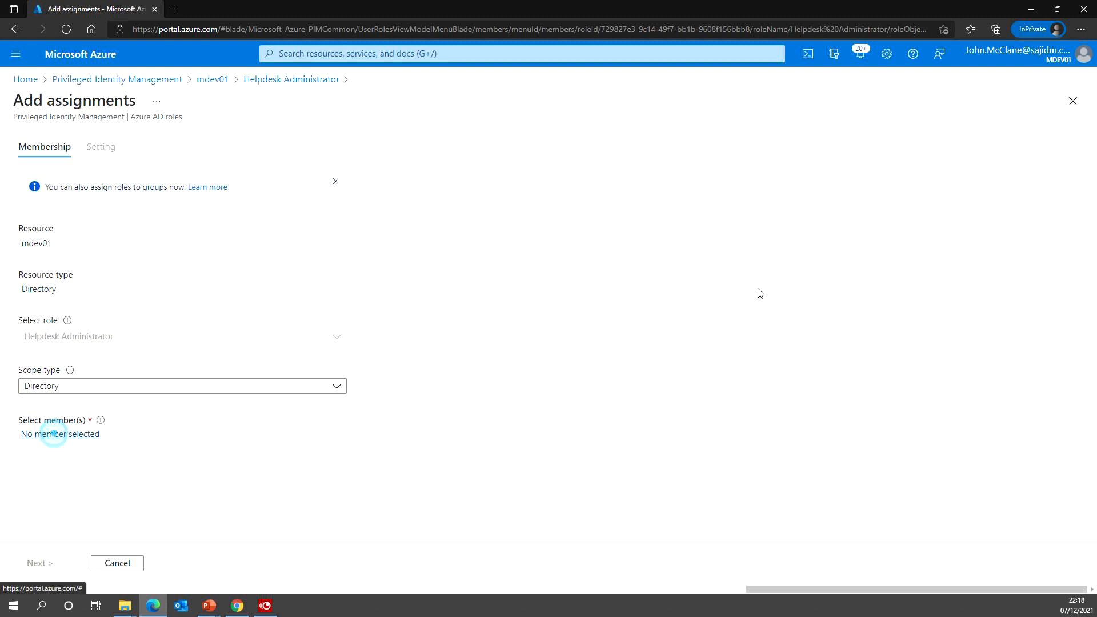
- Search 'pim' and select the PIM-FTC-DEMO2021 group as the Helpdesk Administrator member
{"action": "left_click", "coordinate": [774, 144]}
{"action": "type", "text": "pim"}
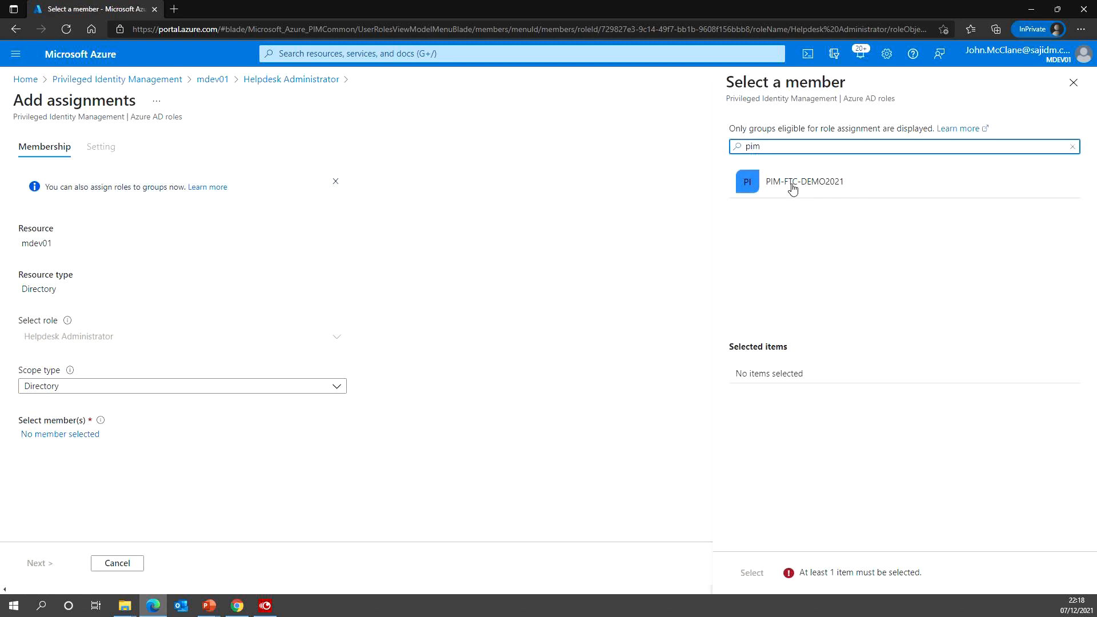
{"action": "left_click", "coordinate": [793, 185]}
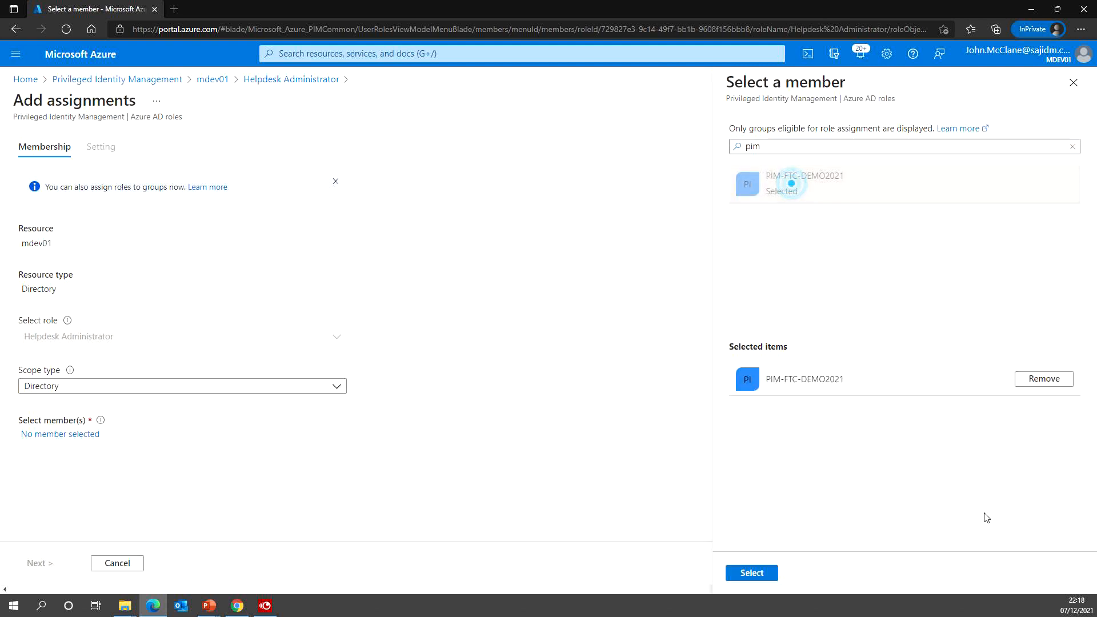
{"action": "left_click", "coordinate": [752, 573]}
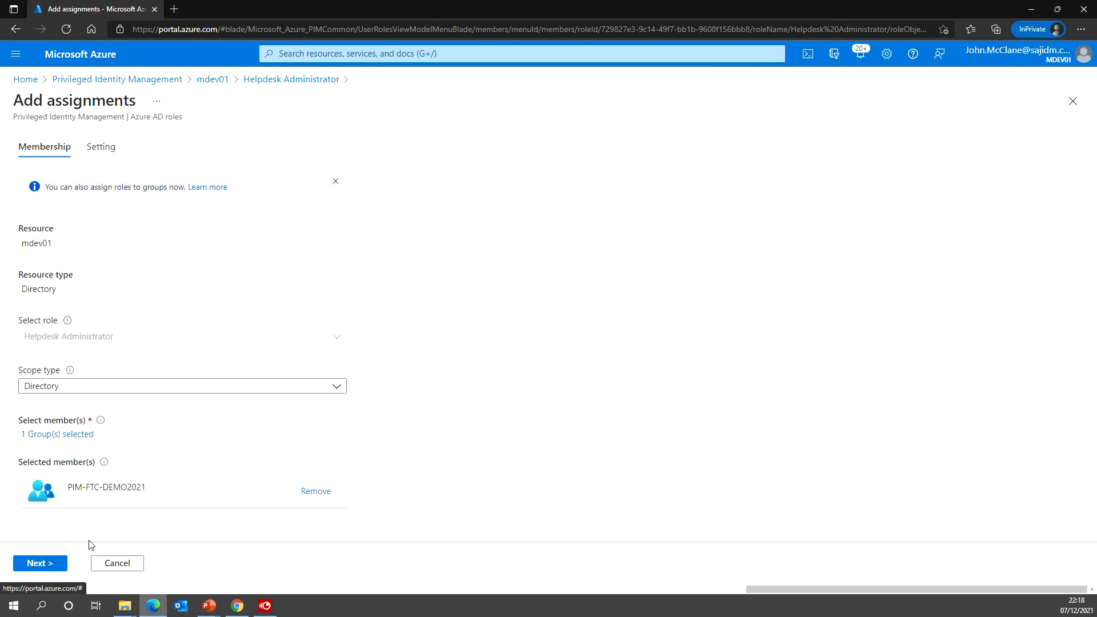
- Complete the assignment for the group as Eligible and Permanent at Directory scope
{"action": "left_click", "coordinate": [48, 565]}
{"action": "left_click", "coordinate": [37, 564]}
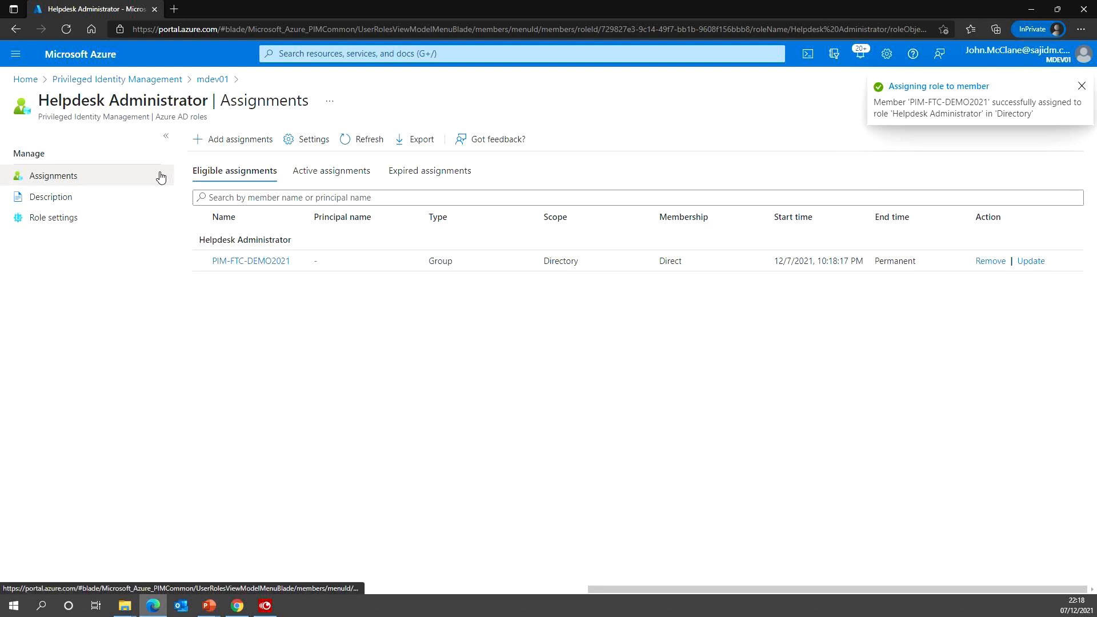
{"action": "left_click", "coordinate": [15, 54]}
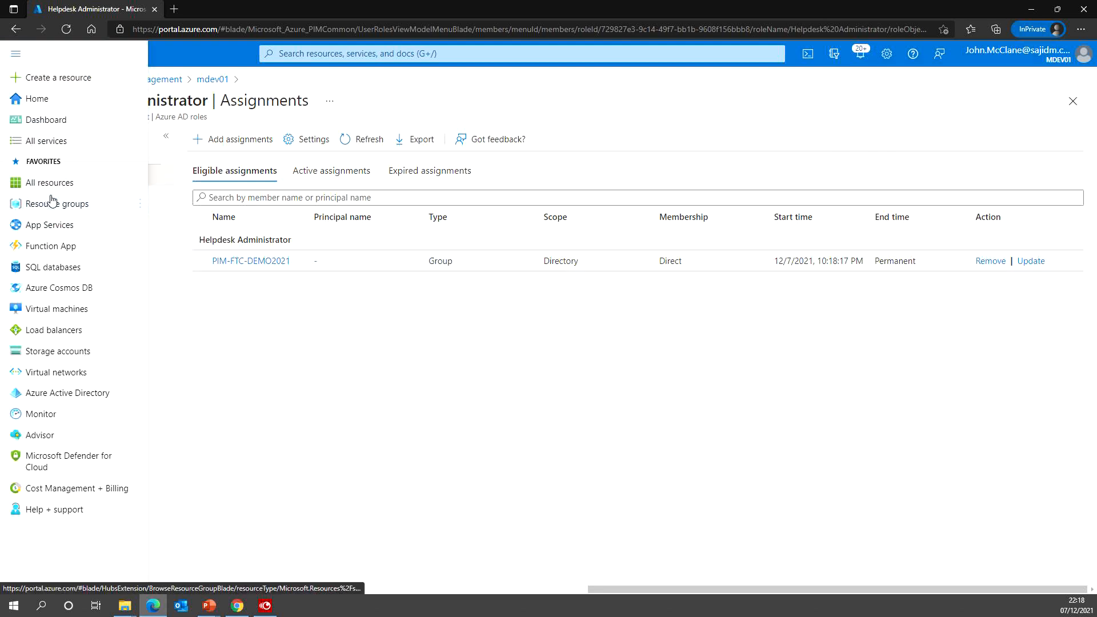
- In Azure Active Directory Groups, search 'pim' and open the PIM-FTC-DEMO2021 group
{"action": "left_click", "coordinate": [39, 394]}
{"action": "left_click", "coordinate": [80, 264]}
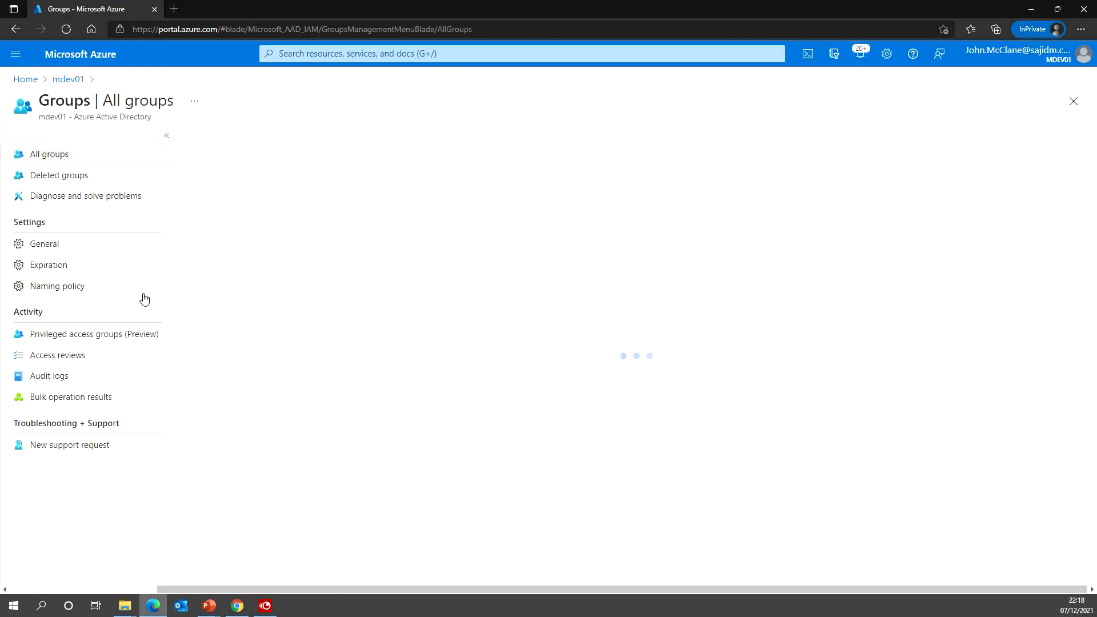
{"action": "left_click", "coordinate": [216, 172]}
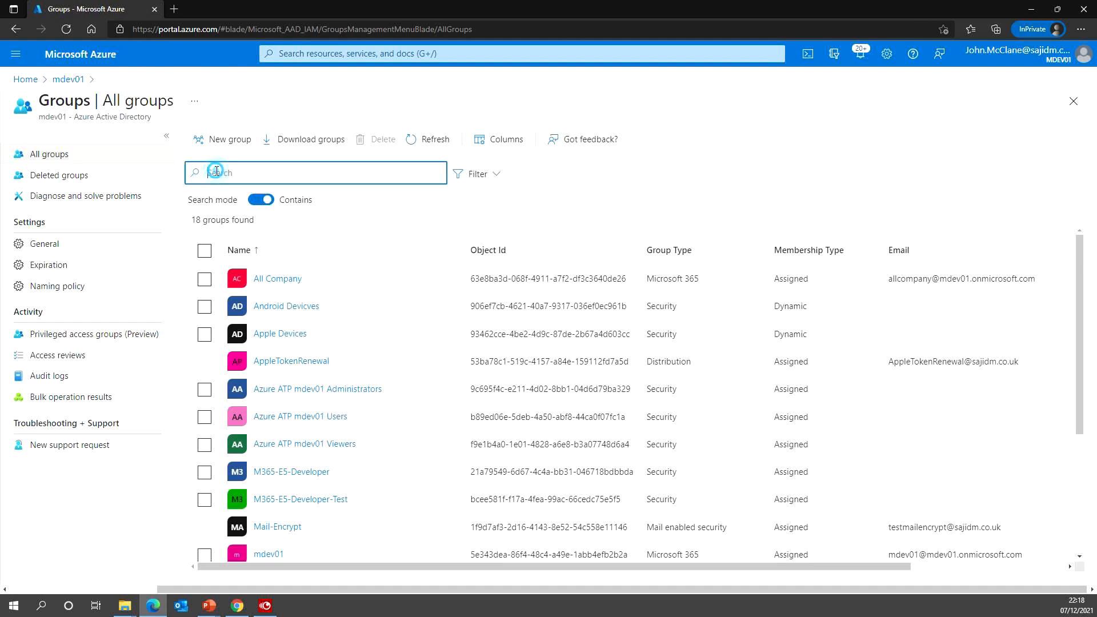
{"action": "type", "text": "pim"}
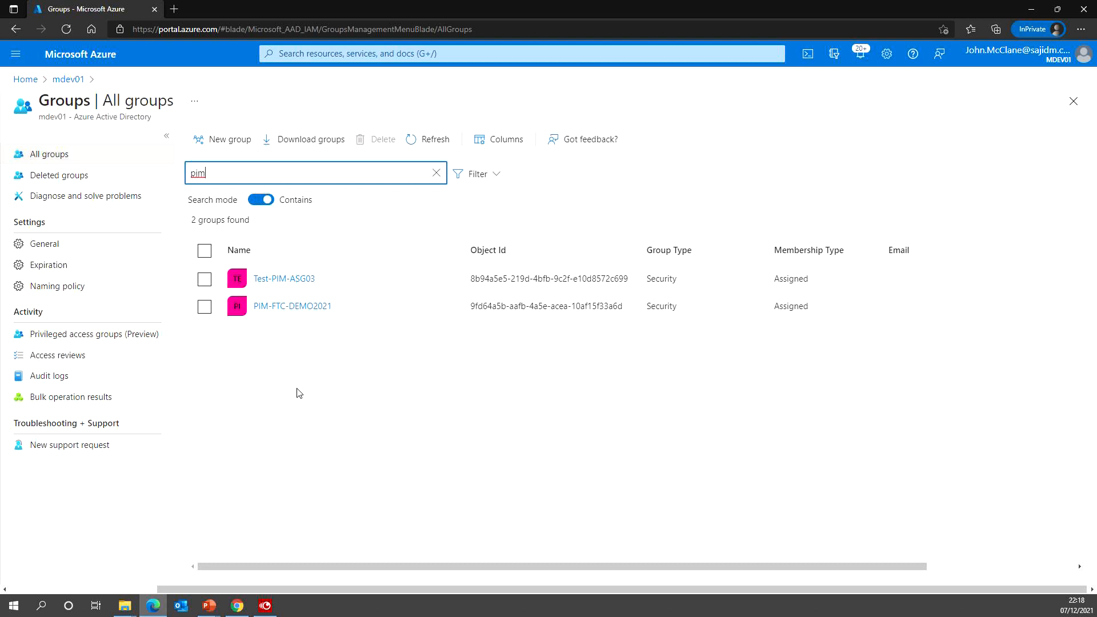
{"action": "left_click", "coordinate": [289, 308]}
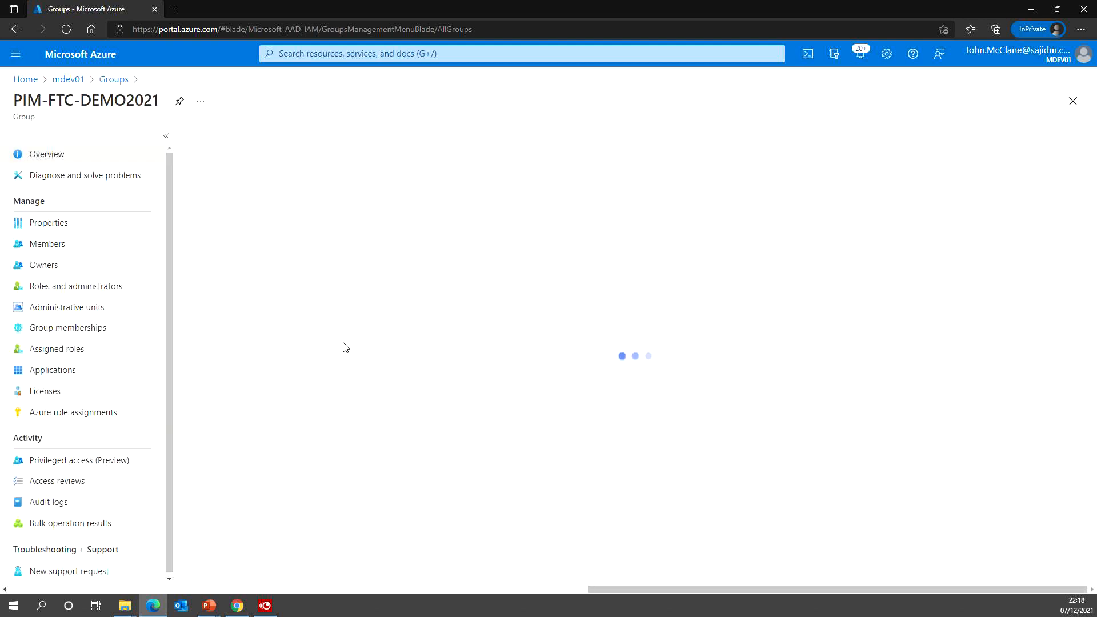
- Add the test user as a direct member of PIM-FTC-DEMO2021 and refresh the member list
{"action": "left_click", "coordinate": [57, 224]}
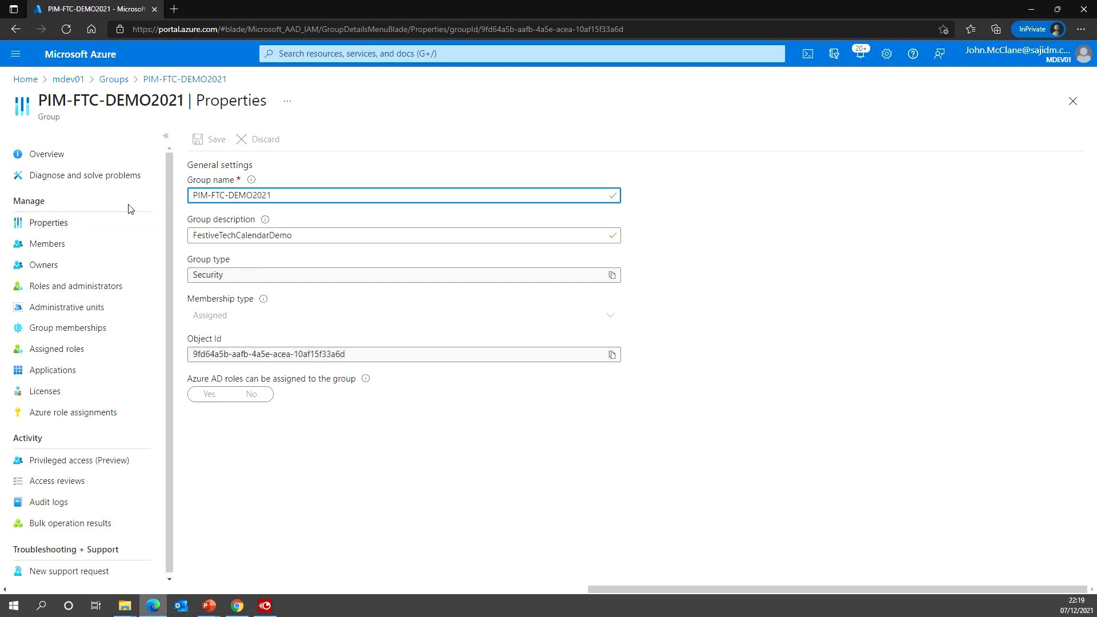
{"action": "left_click", "coordinate": [67, 245]}
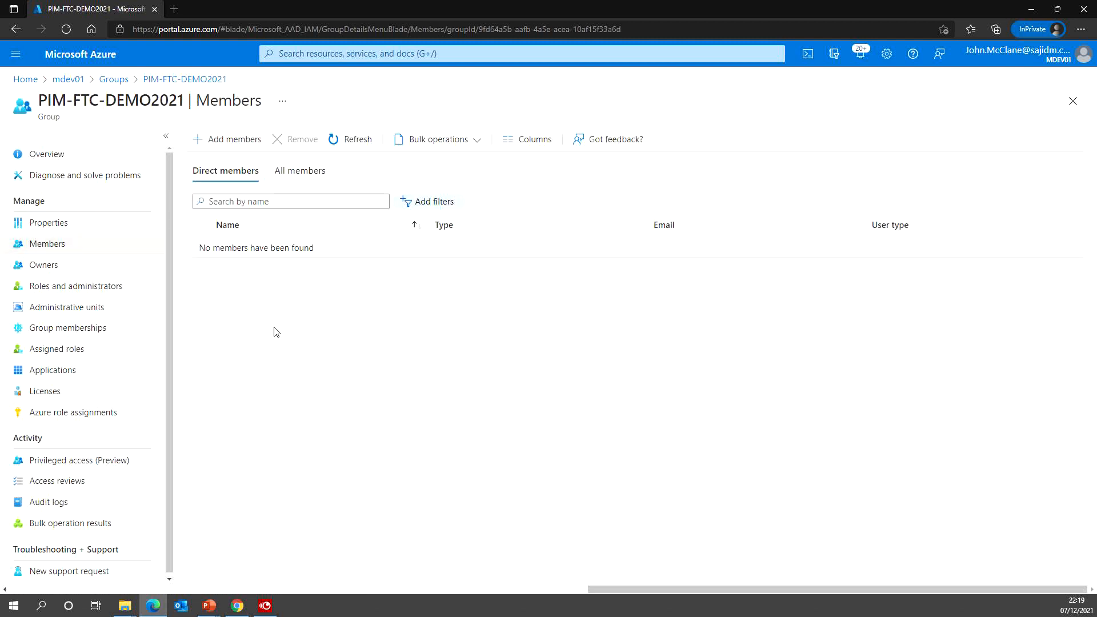
{"action": "left_click", "coordinate": [223, 140]}
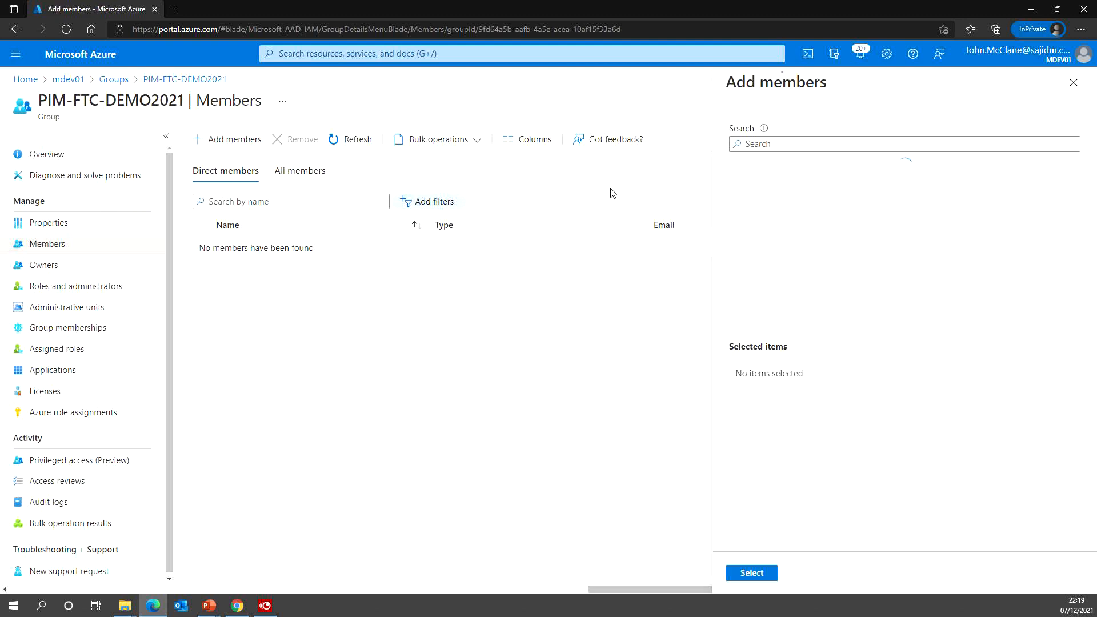
{"action": "left_click", "coordinate": [739, 145]}
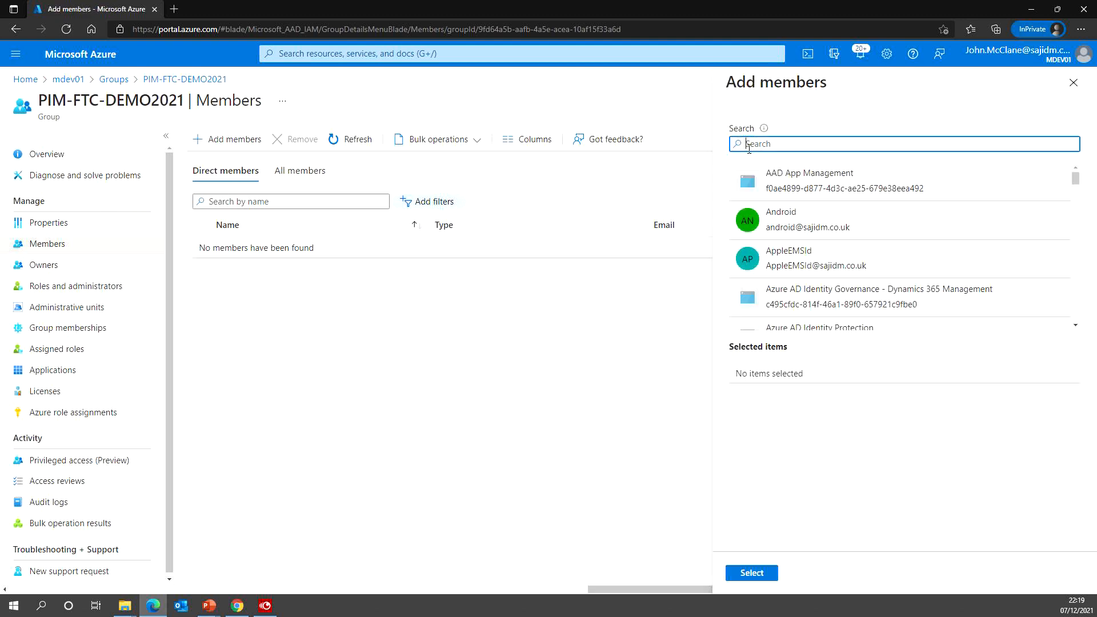
{"action": "type", "text": "hans"}
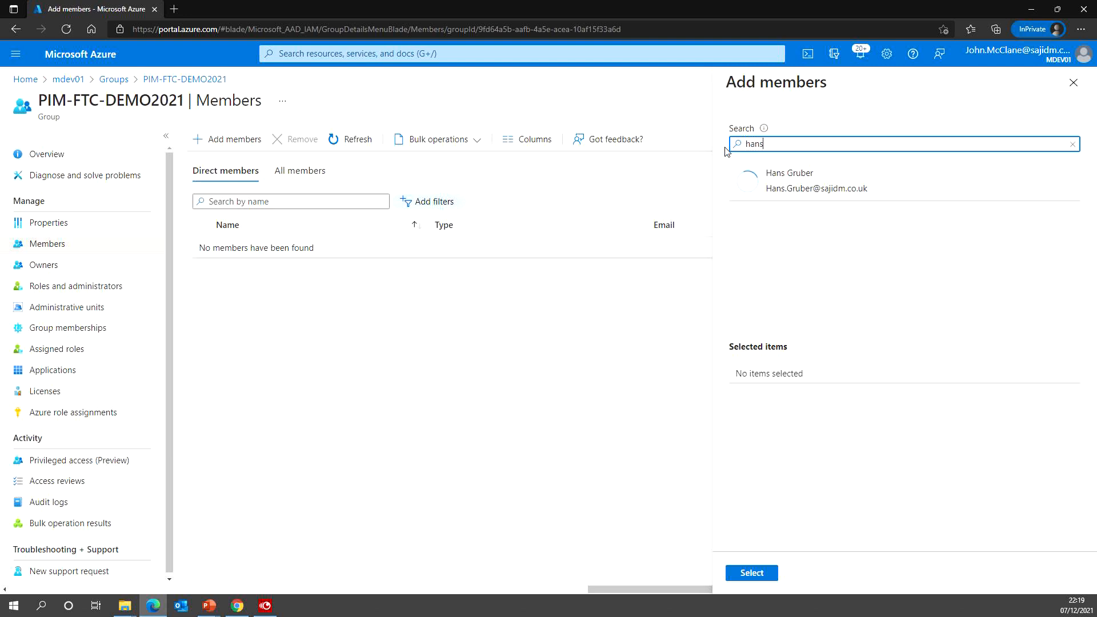
{"action": "left_click", "coordinate": [773, 172]}
{"action": "left_click", "coordinate": [763, 575]}
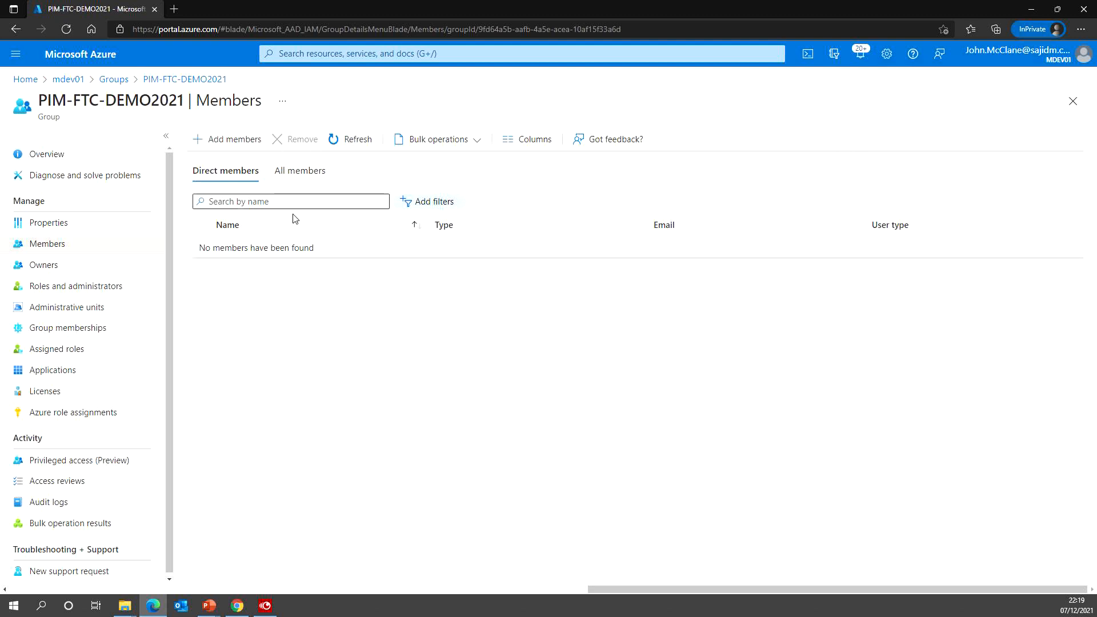
{"action": "left_click", "coordinate": [337, 141]}
{"action": "left_click", "coordinate": [337, 142]}
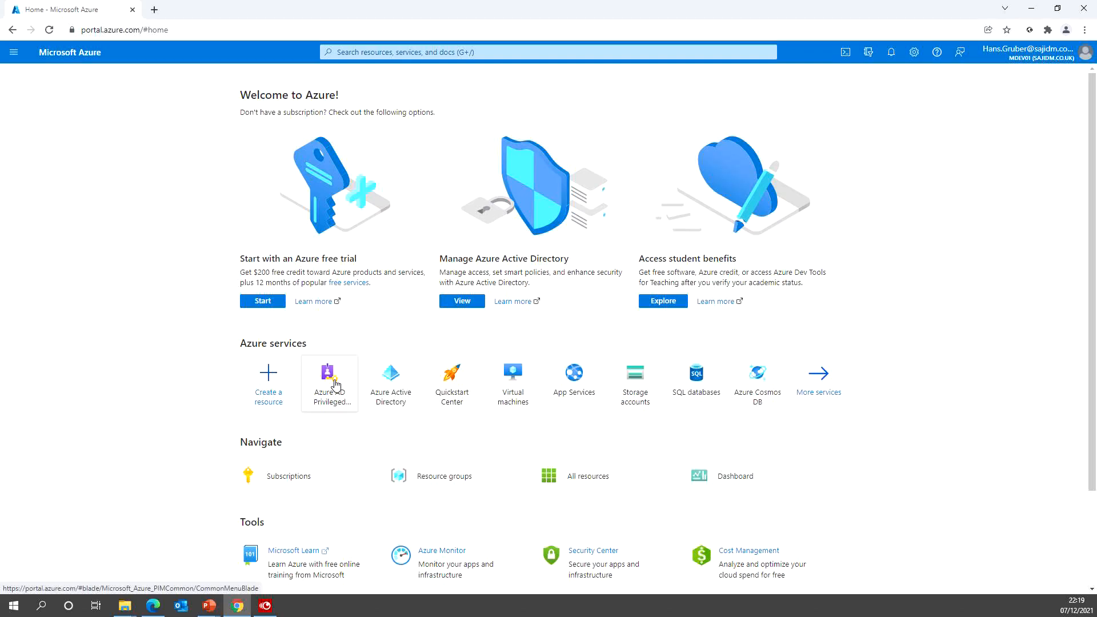
- Open My roles in Privileged Identity Management and refresh the eligible roles list
{"action": "left_click", "coordinate": [331, 378]}
{"action": "left_click", "coordinate": [40, 182]}
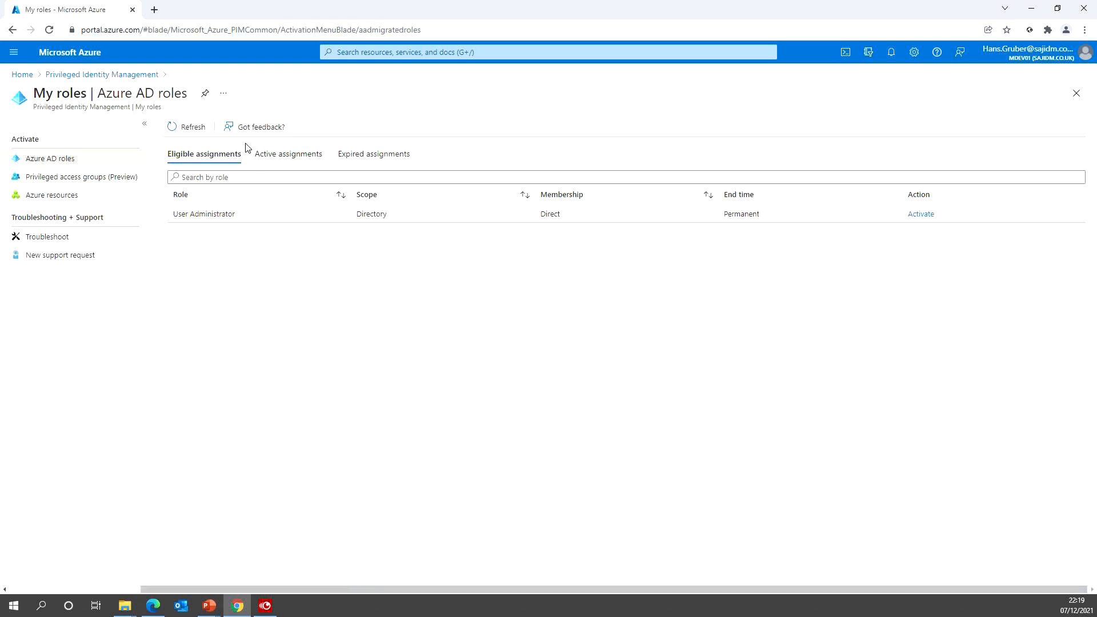
{"action": "left_click", "coordinate": [183, 127]}
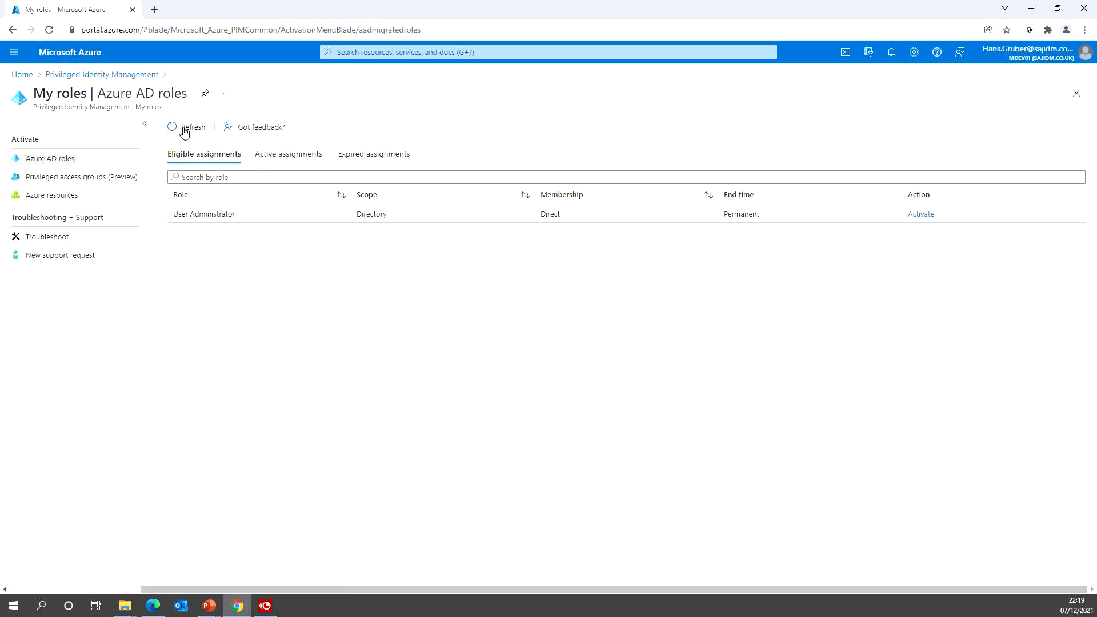
- Sign out and back in as the test user with their password, declining Stay signed in
{"action": "left_click", "coordinate": [1018, 53]}
{"action": "left_click", "coordinate": [1077, 80]}
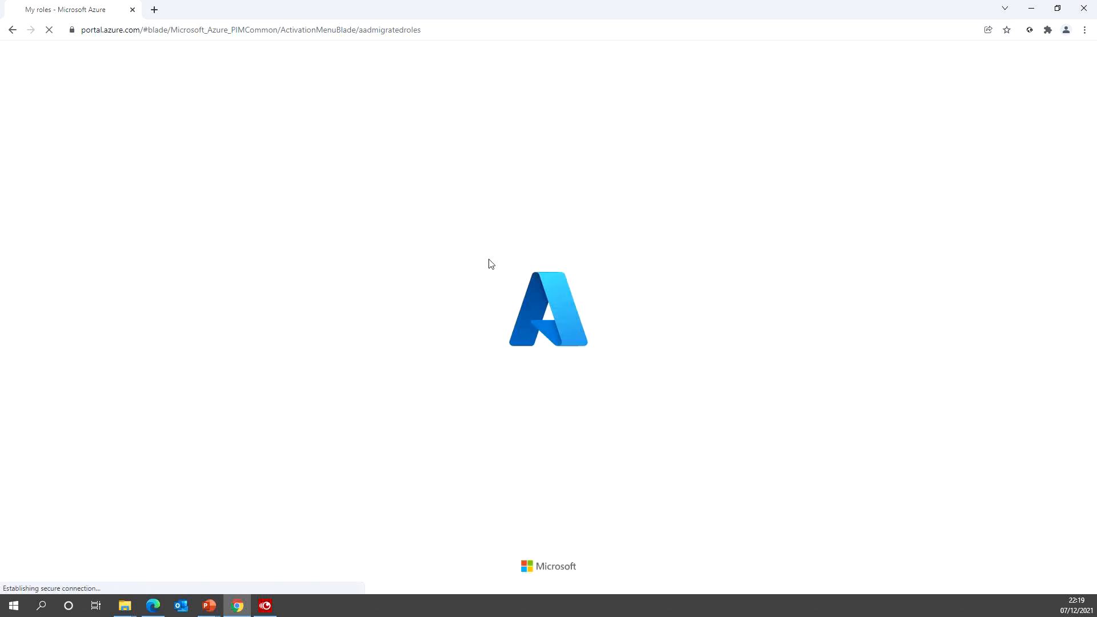
{"action": "left_click", "coordinate": [984, 193]}
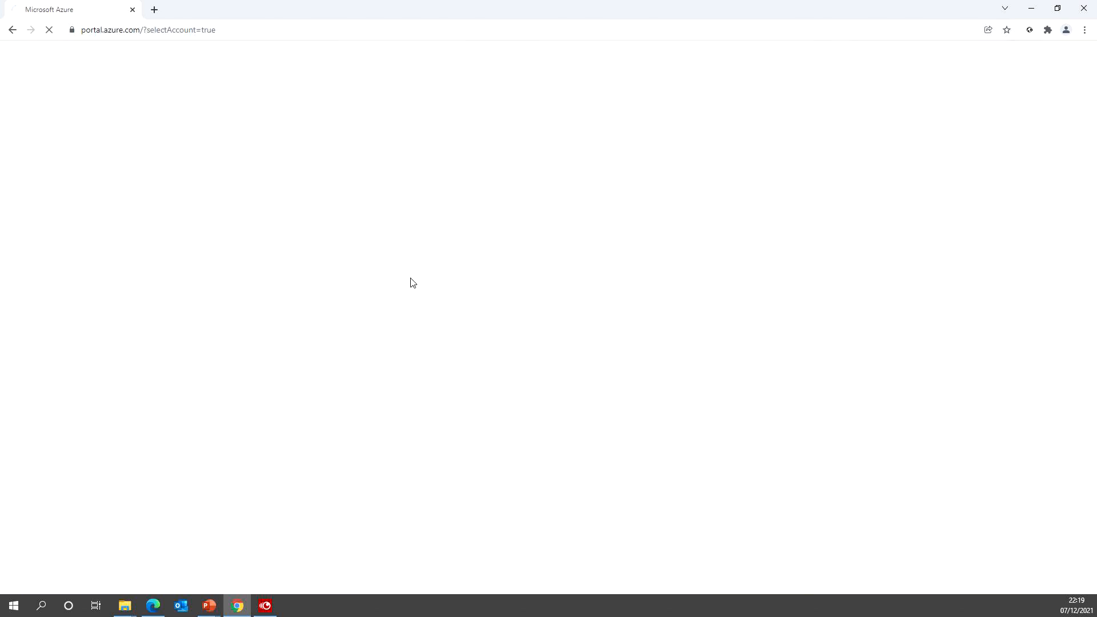
{"action": "left_click", "coordinate": [527, 329]}
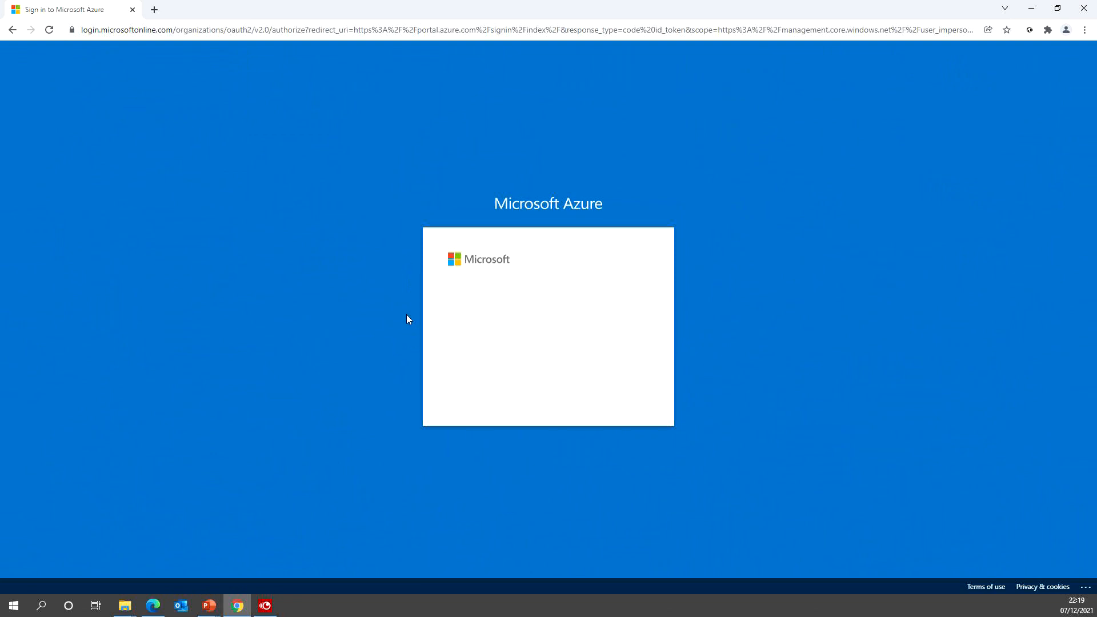
{"action": "type", "text": "P"}
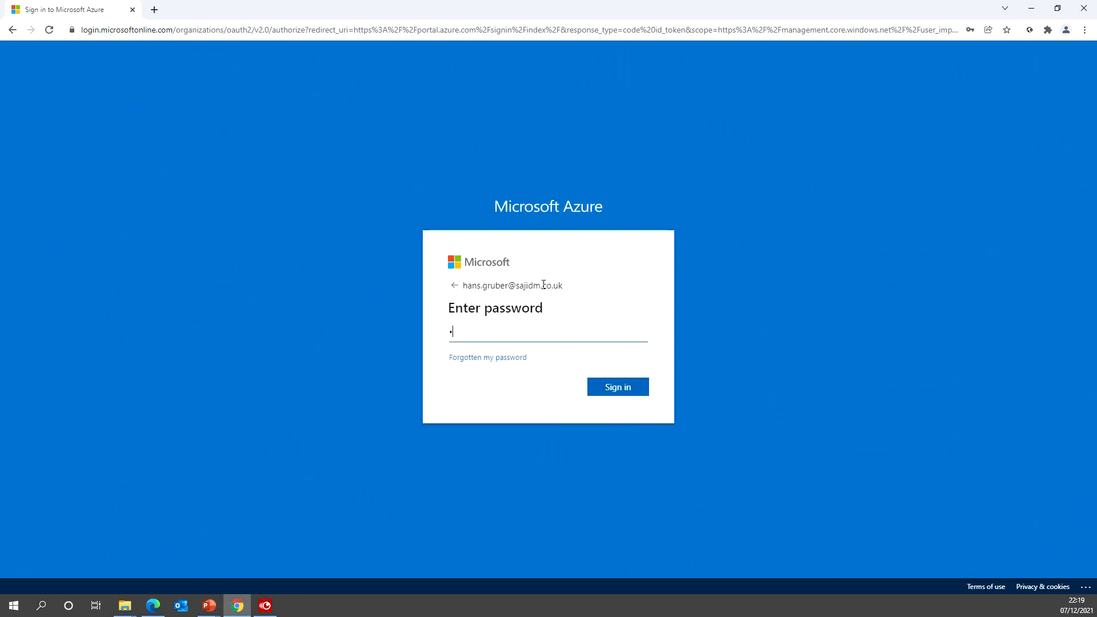
{"action": "type", "text": "assword12"}
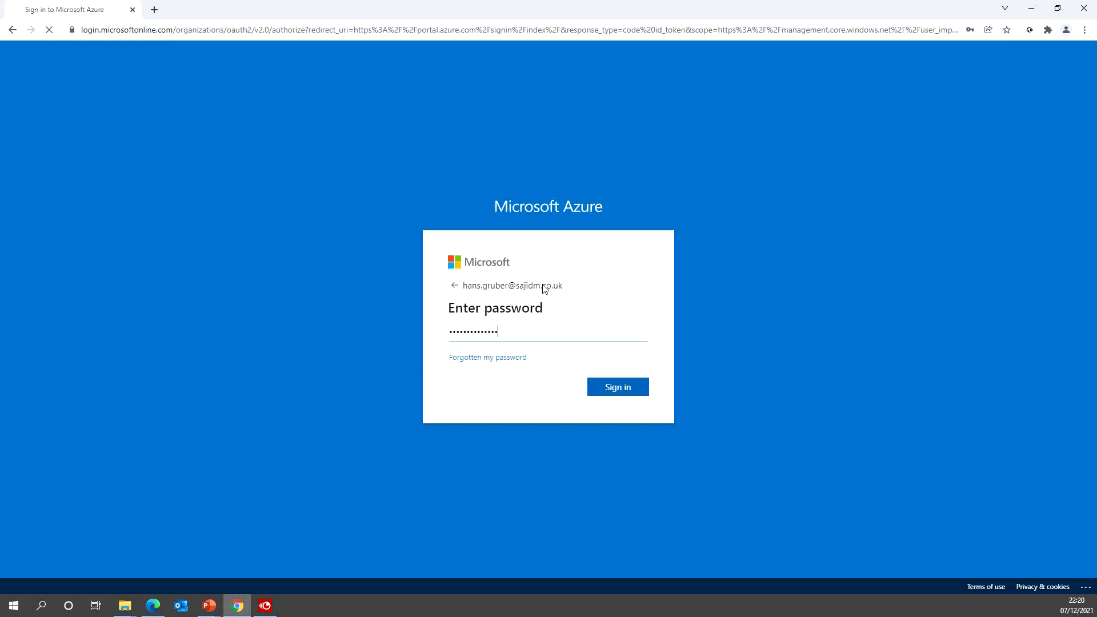
{"action": "key", "text": "Return"}
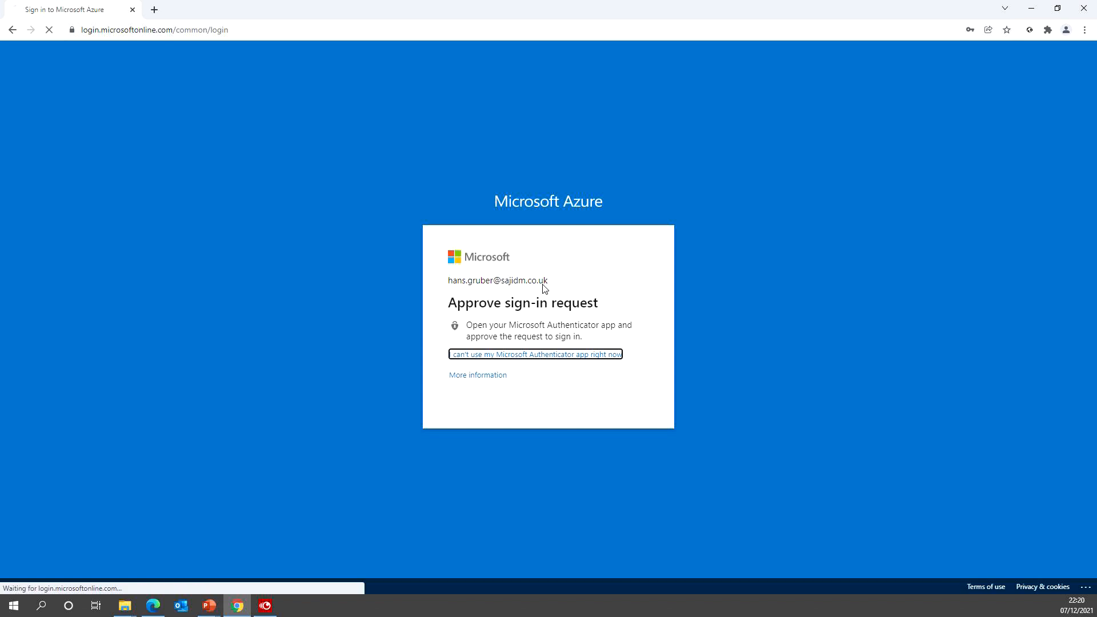
{"action": "left_click", "coordinate": [555, 394]}
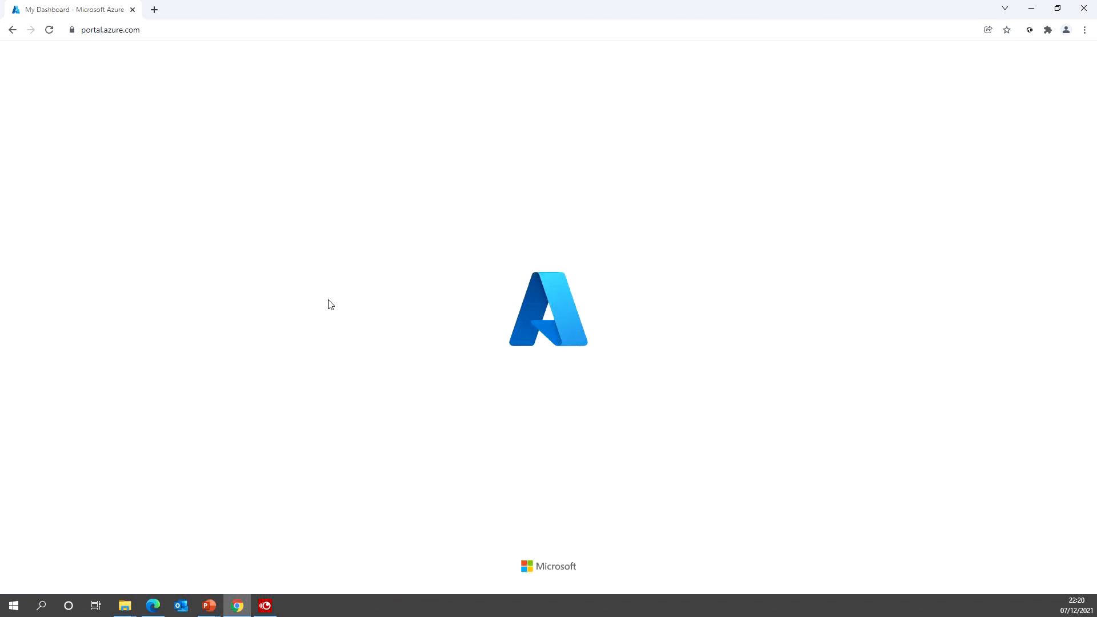
{"action": "left_click", "coordinate": [326, 371]}
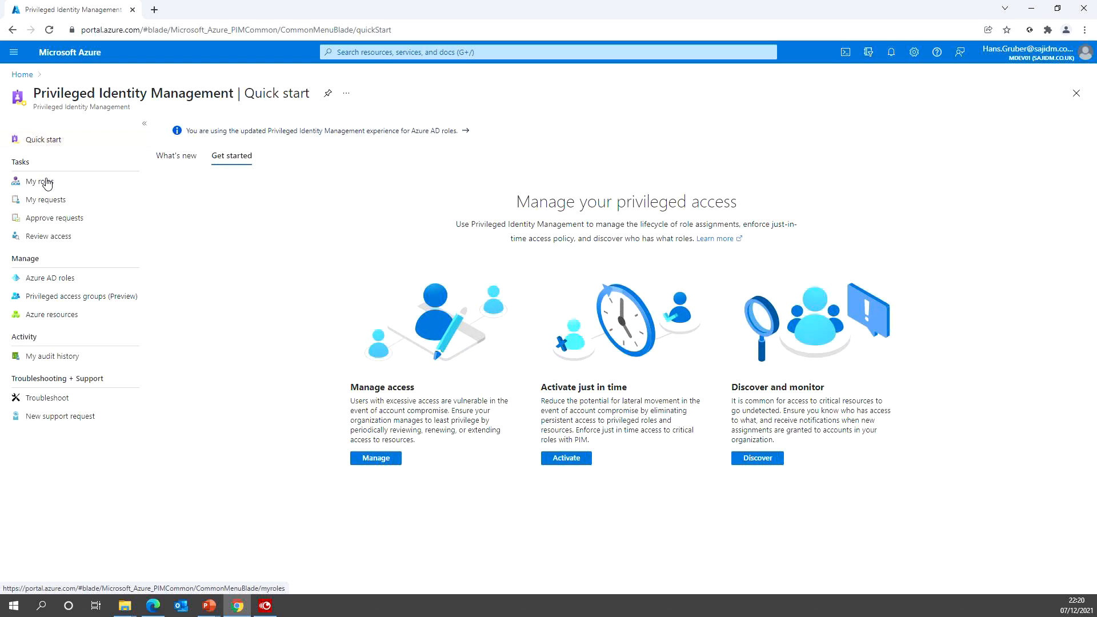
- Confirm My roles lists Helpdesk Administrator via group membership beside User Administrator, then minimize Chrome
{"action": "left_click", "coordinate": [48, 181]}
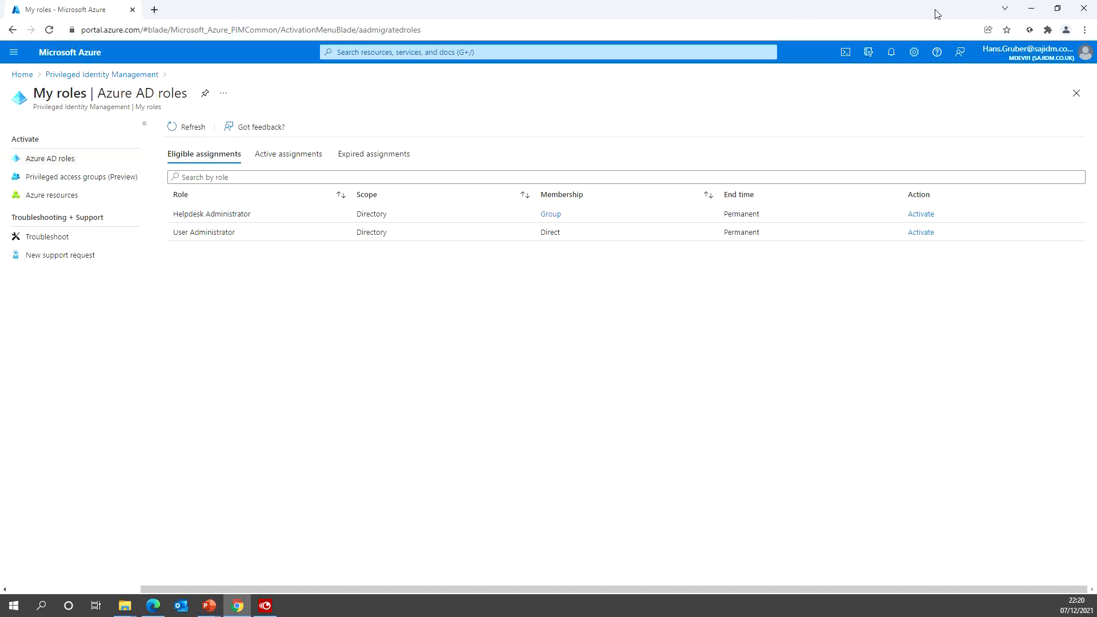
{"action": "left_click", "coordinate": [1032, 8]}
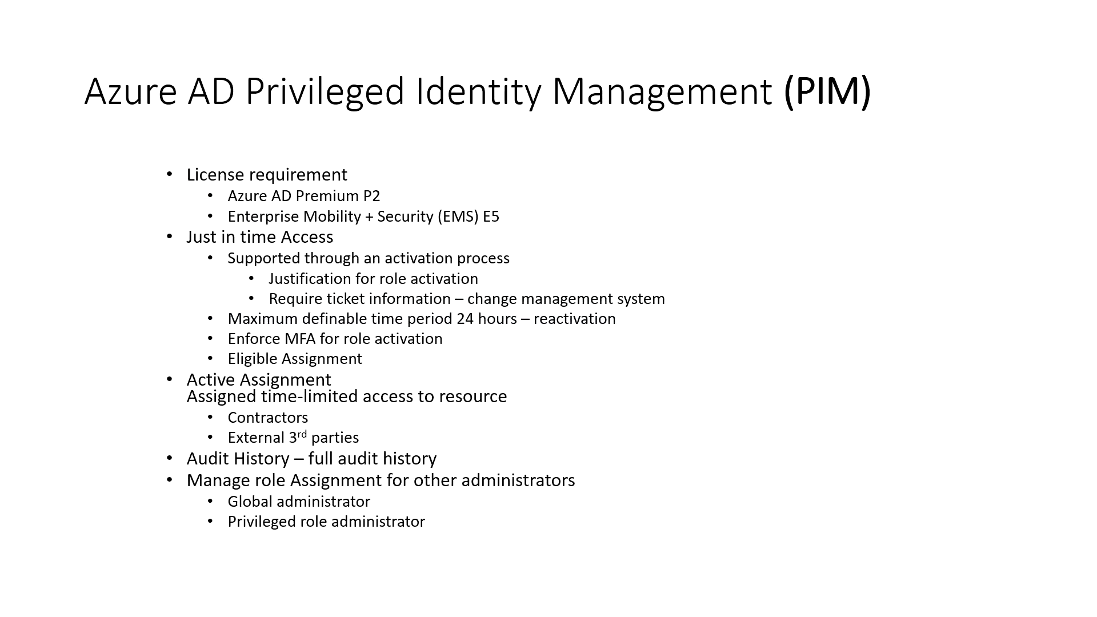
- Advance two slides to the closing slide with the festivetechcalendar.com link
{"action": "key", "text": "Right"}
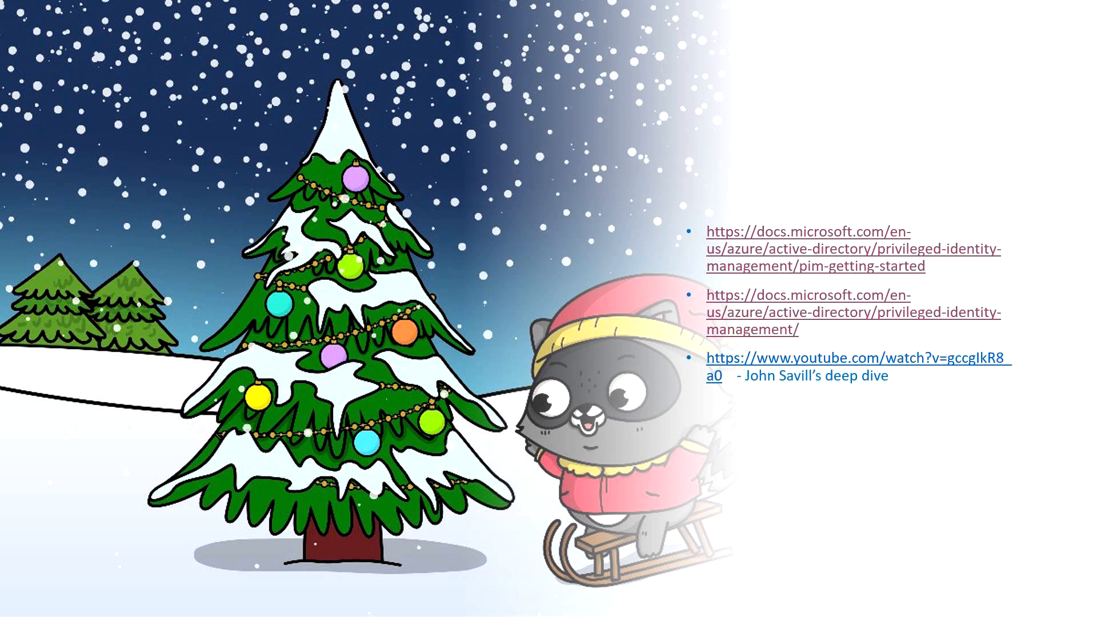
{"action": "key", "text": "Right"}
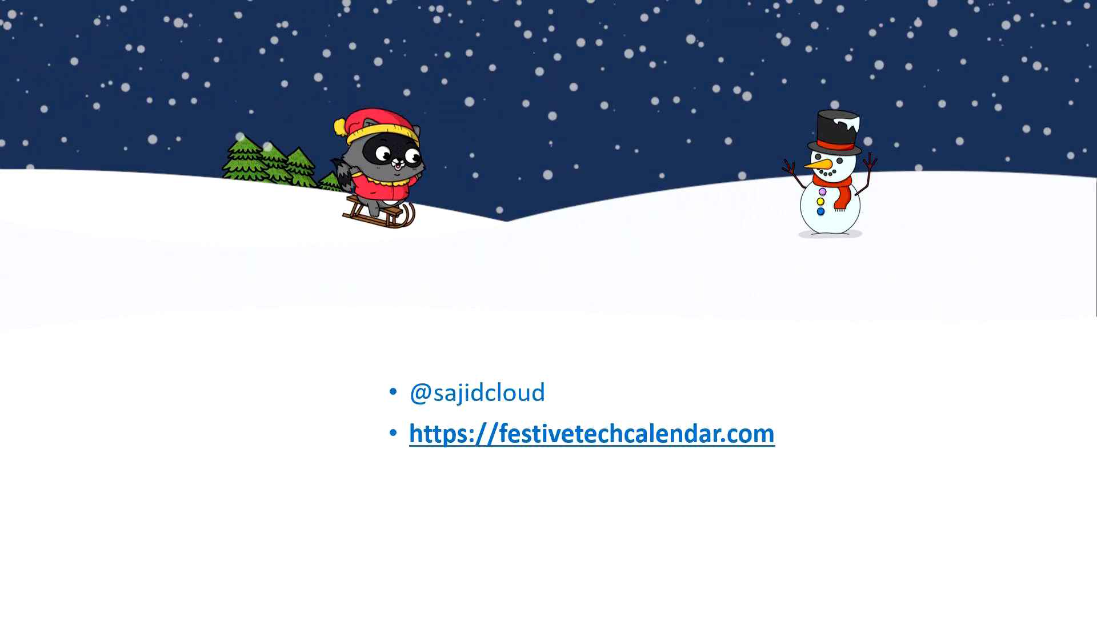